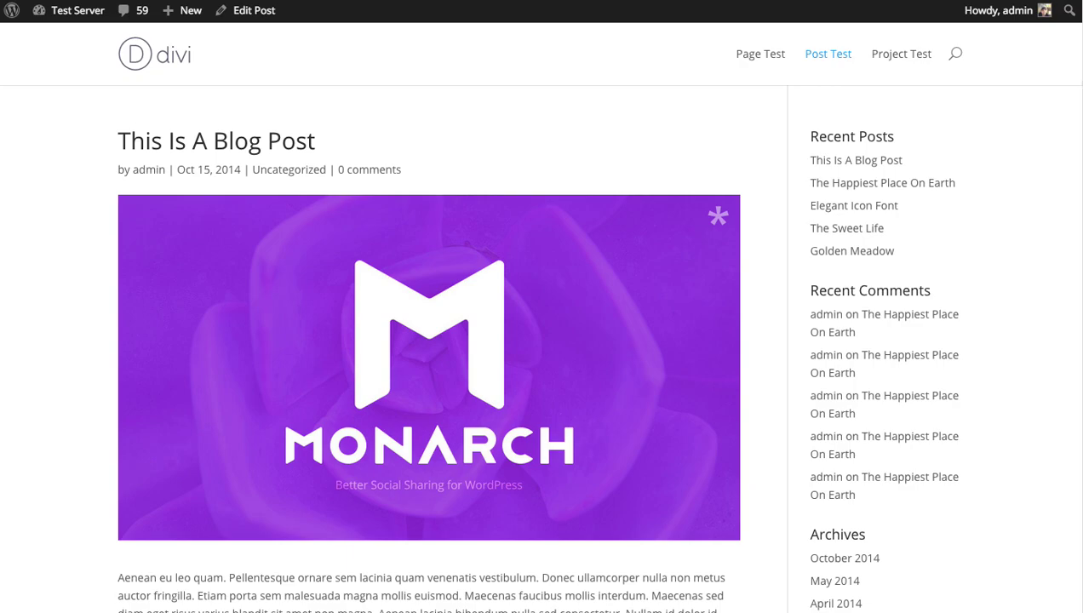
Scroll to the end of the blog post and close the 'Share This Post!' fly-in.
scroll(1077, 368, "down", 15)
scroll(1077, 368, "down", 10)
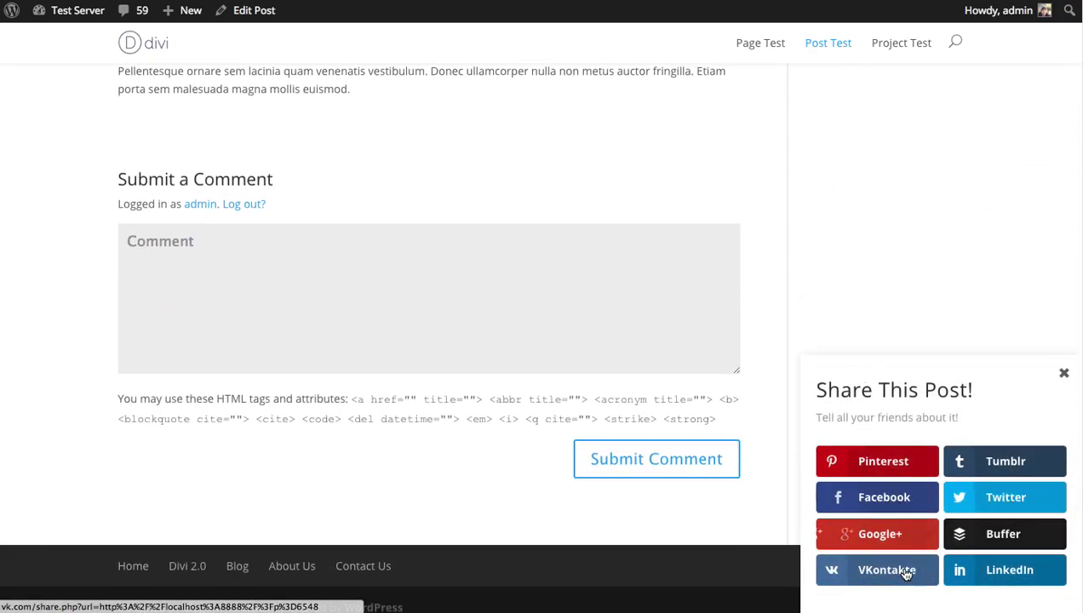
left_click(1064, 373)
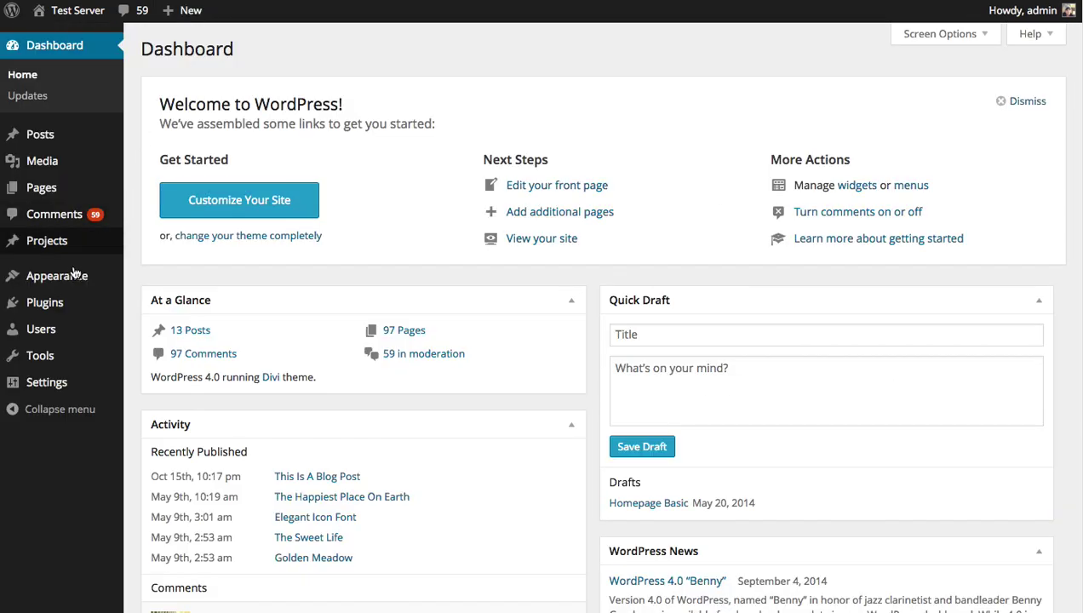
Open Tools > Monarch Settings and enable the Fly In card under Manage Locations.
mouse_move(67, 280)
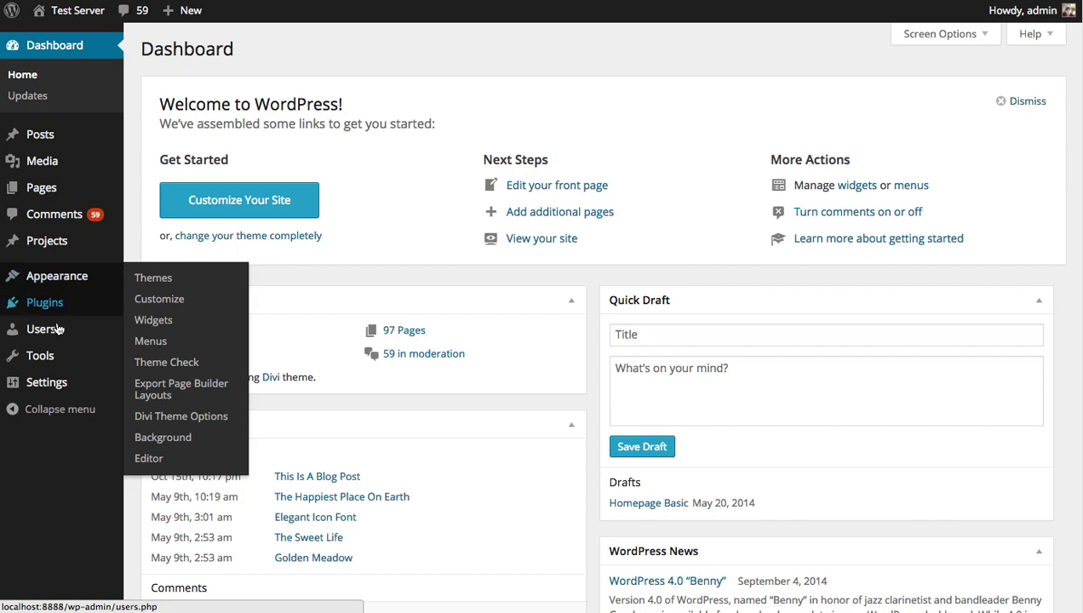
mouse_move(53, 356)
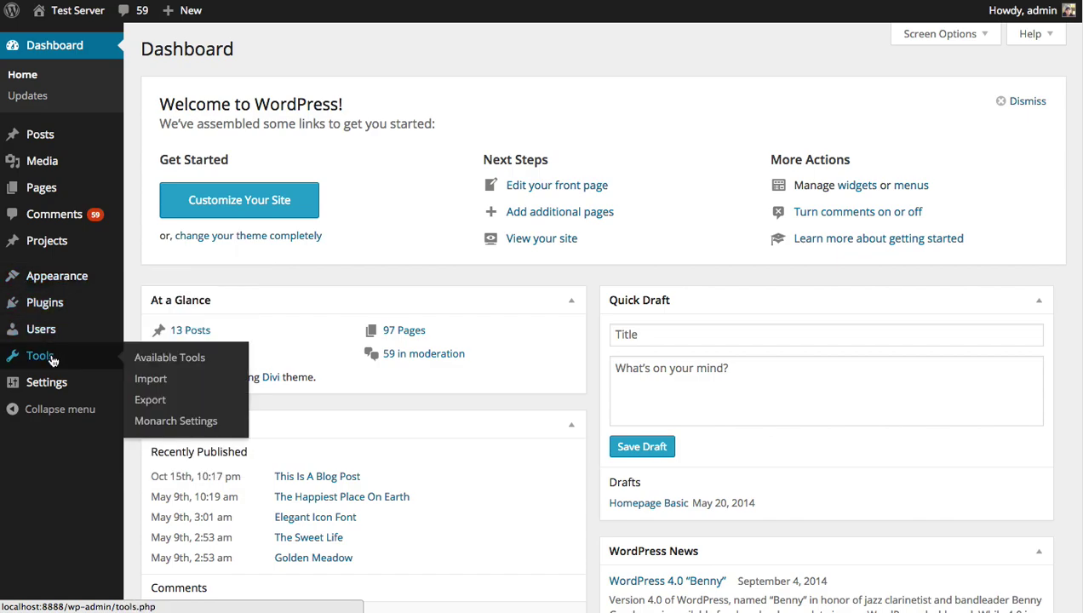
left_click(174, 422)
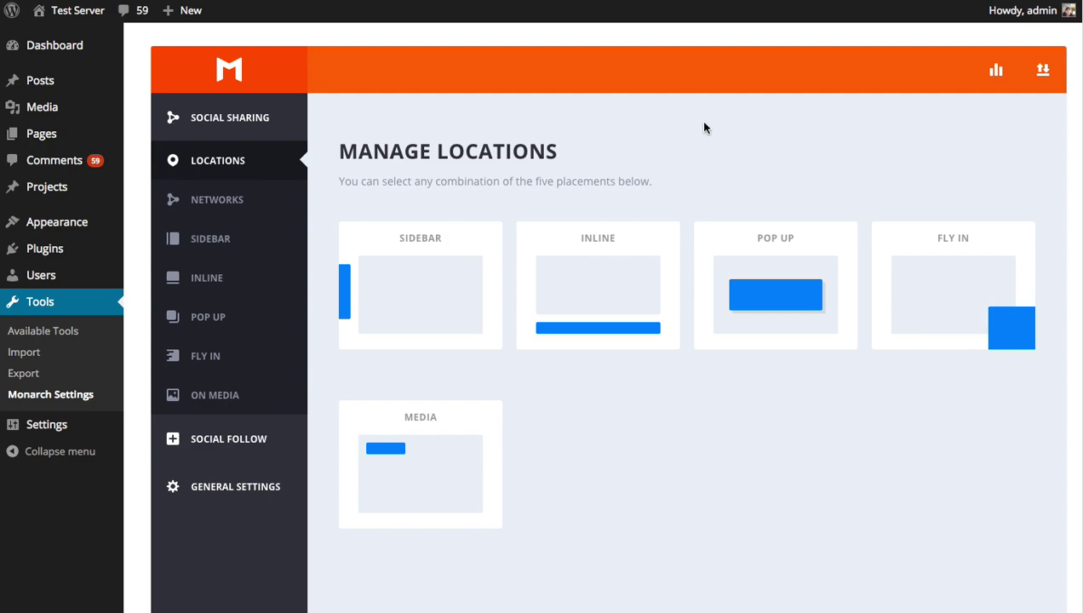
left_click(966, 286)
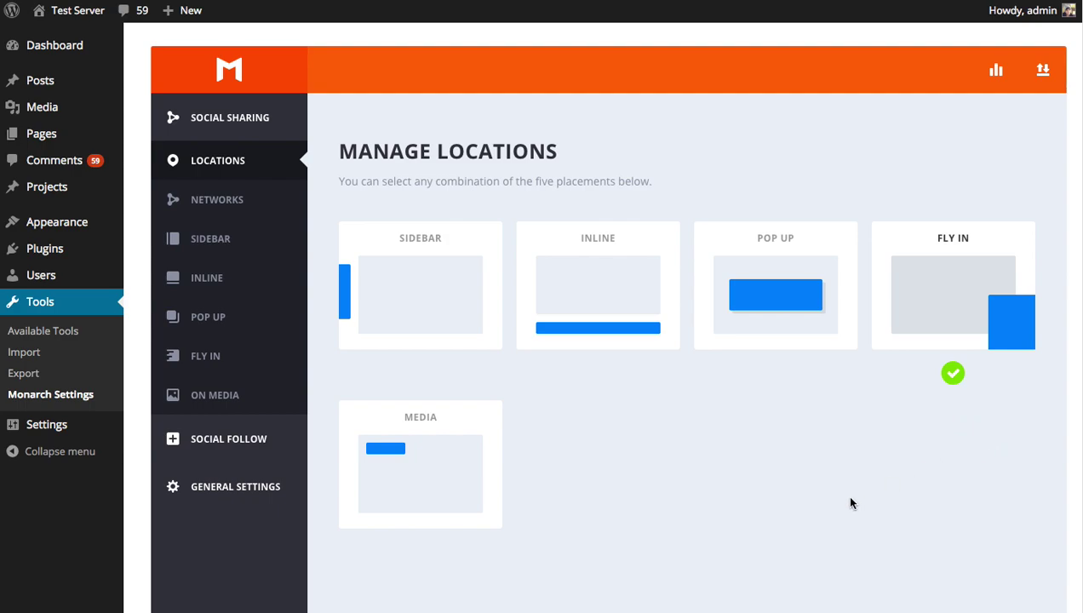
Open the Fly In configuration and review its options down to Save Changes and back.
left_click(226, 359)
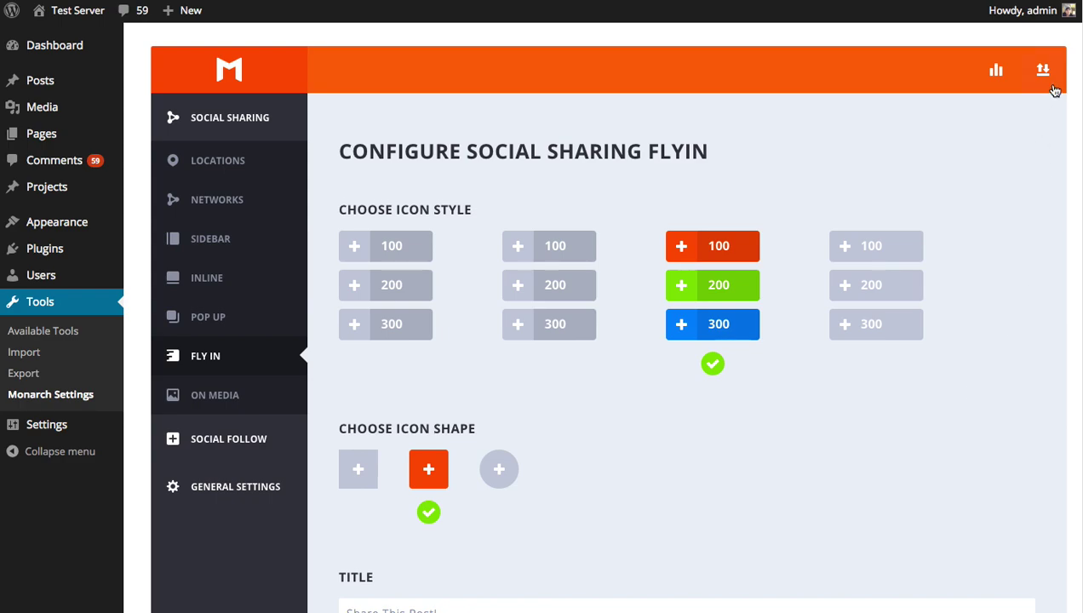
scroll(1079, 110, "down", 3)
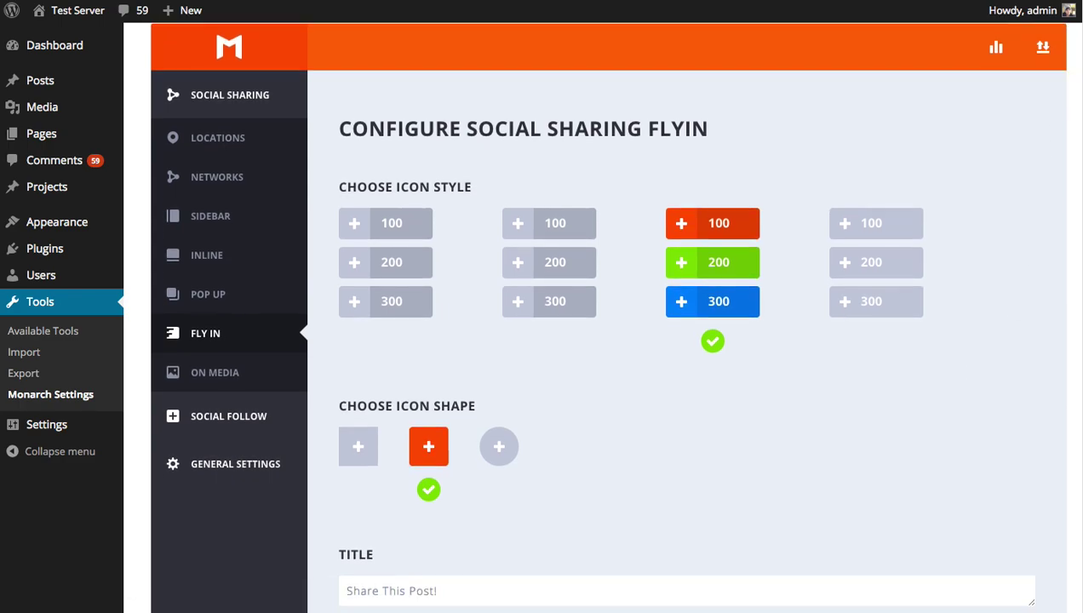
scroll(1079, 111, "down", 5)
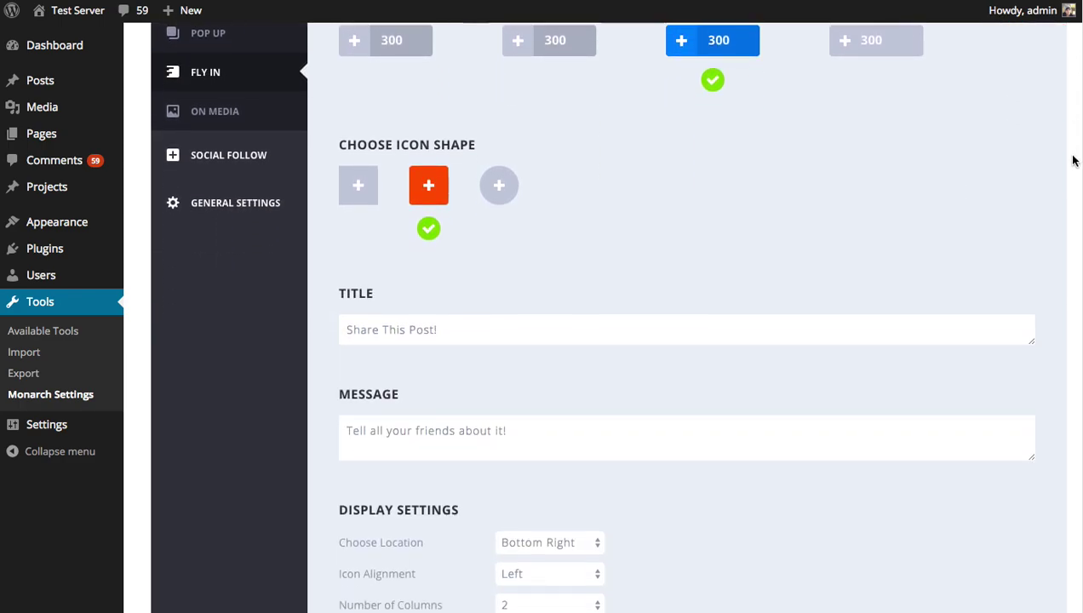
scroll(1072, 193, "down", 6)
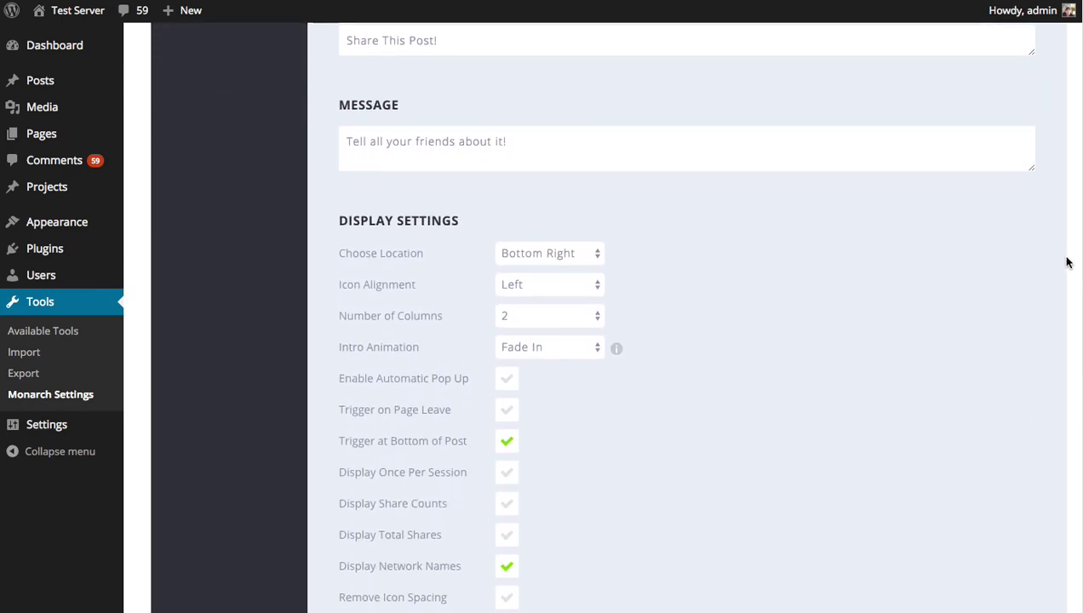
scroll(1065, 293, "down", 6)
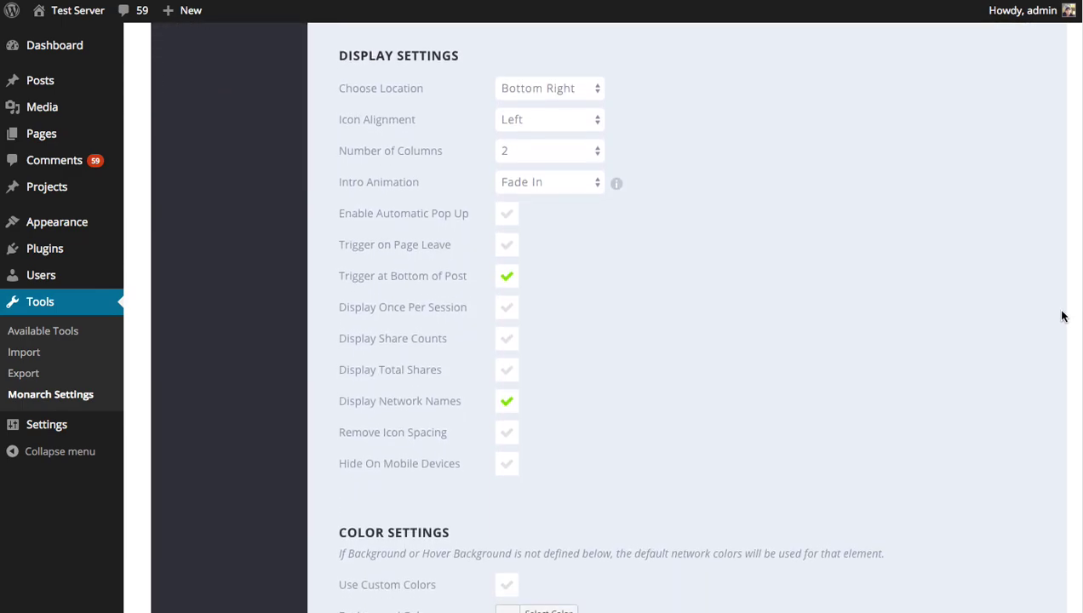
scroll(1053, 397, "down", 4)
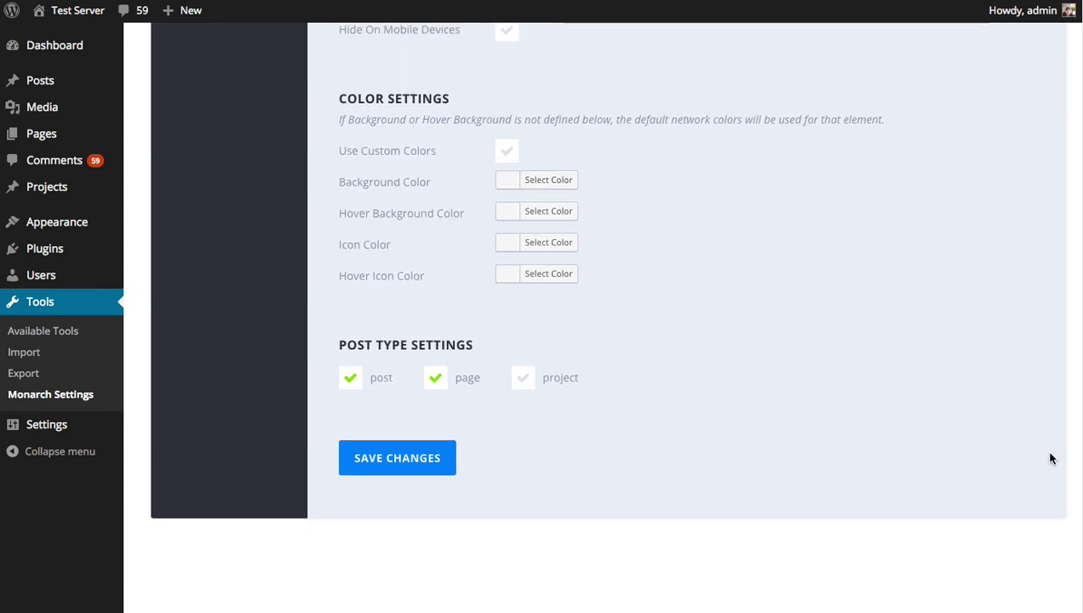
scroll(1052, 460, "up", 15)
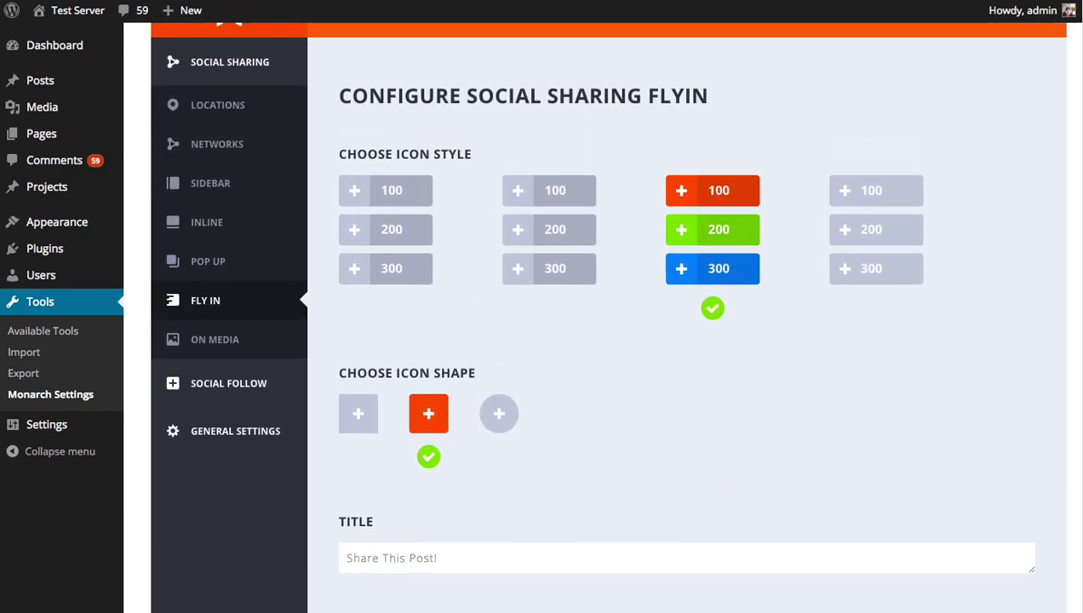
scroll(1069, 56, "up", 1)
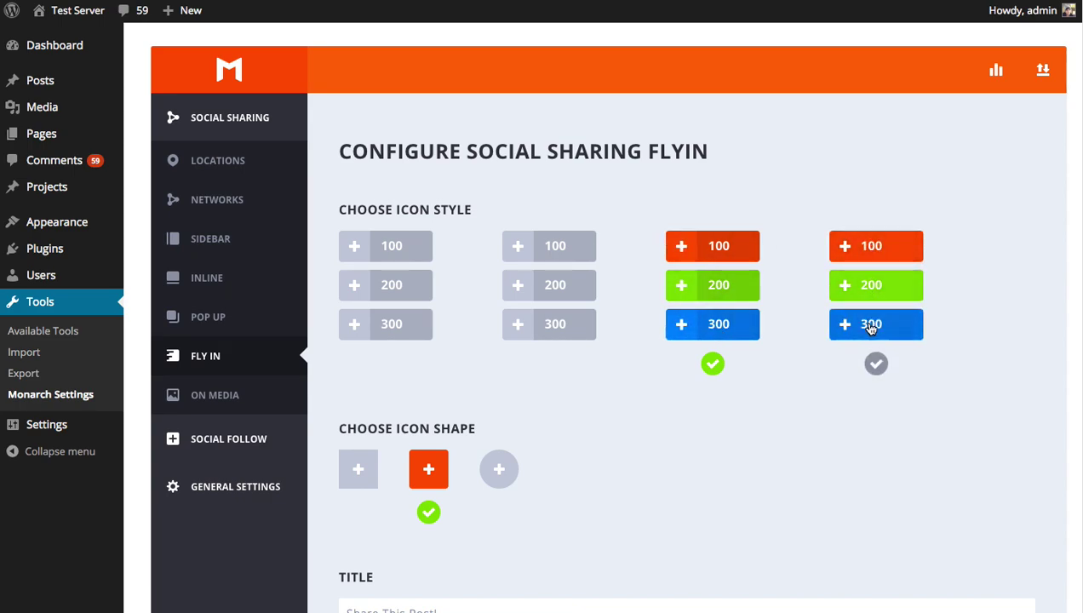
Choose the fourth icon style and the circle icon shape for the fly-in.
left_click(883, 292)
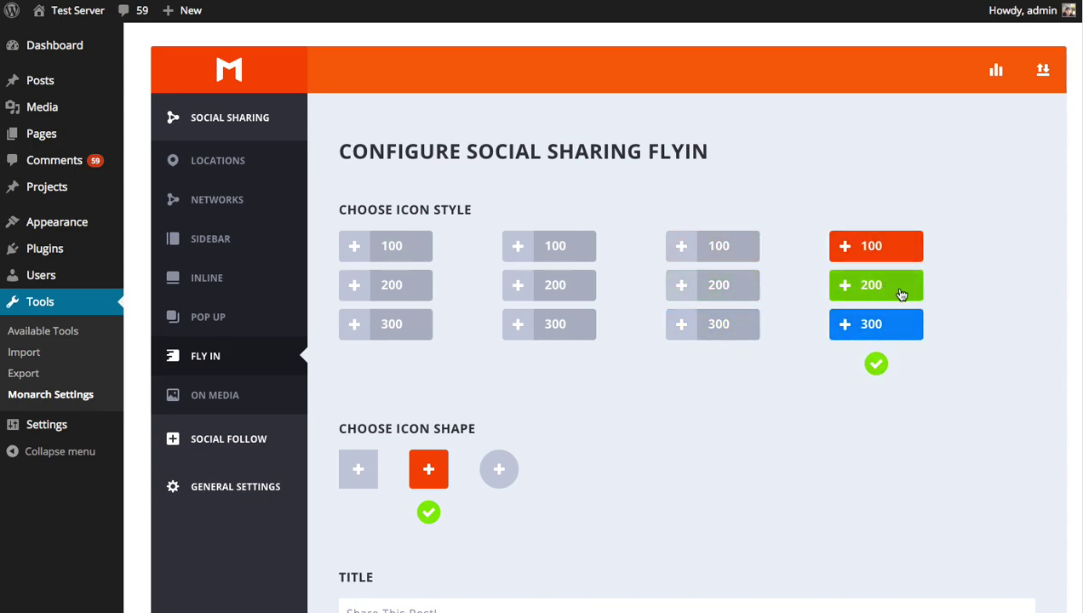
scroll(861, 379, "down", 2)
scroll(866, 383, "down", 2)
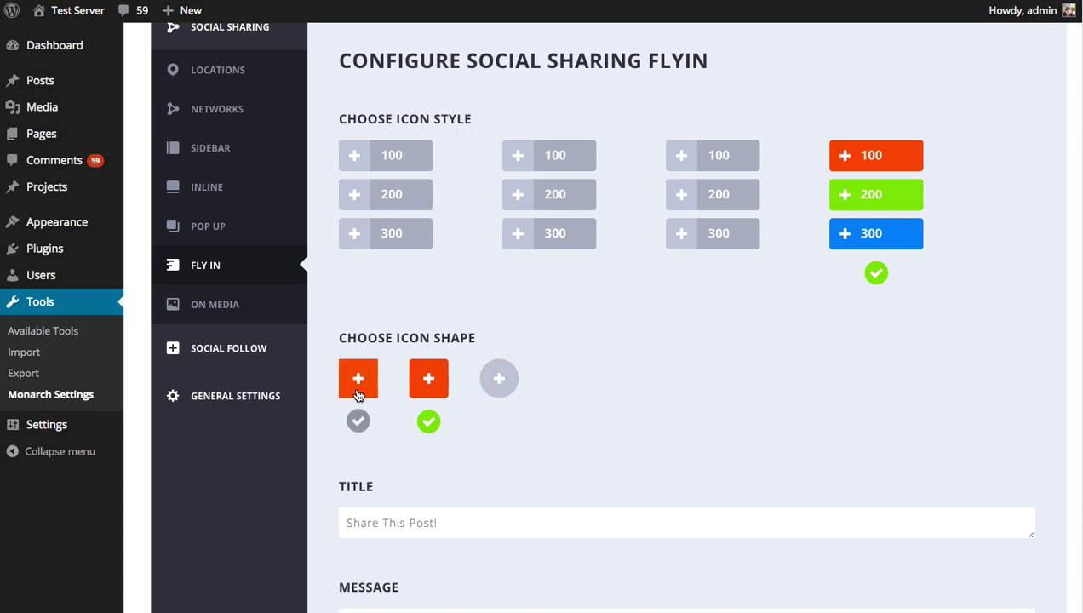
left_click(500, 378)
scroll(672, 375, "down", 3)
scroll(686, 382, "down", 10)
Save the fly-in settings, then switch the icon shape to square.
left_click(443, 407)
scroll(707, 430, "up", 15)
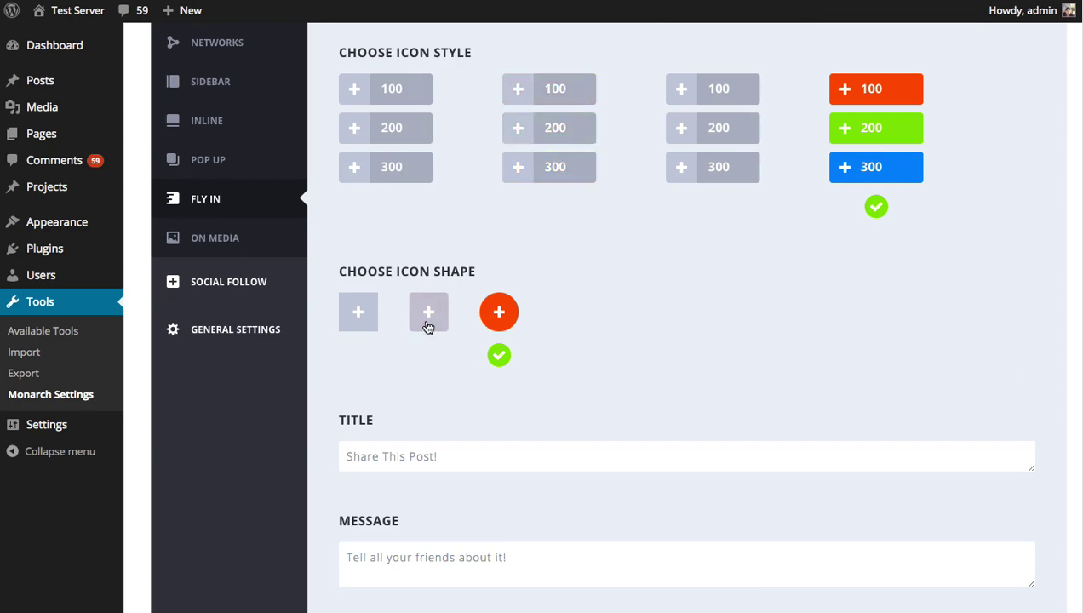
left_click(428, 319)
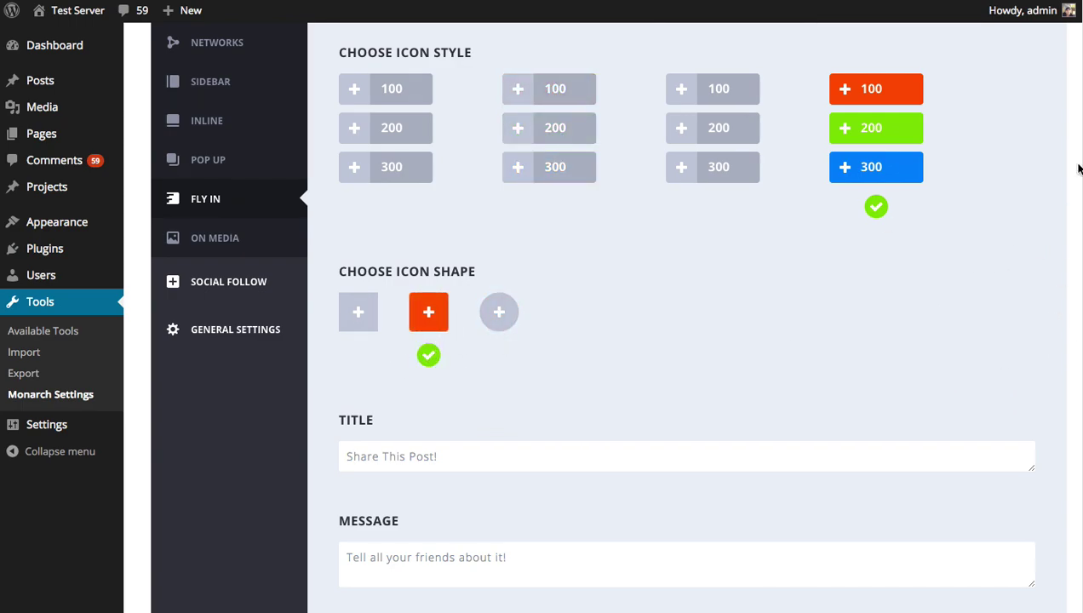
Change the fly-in title to 'Tell All Your Friends About Us!' and delete the message text.
scroll(1080, 220, "down", 6)
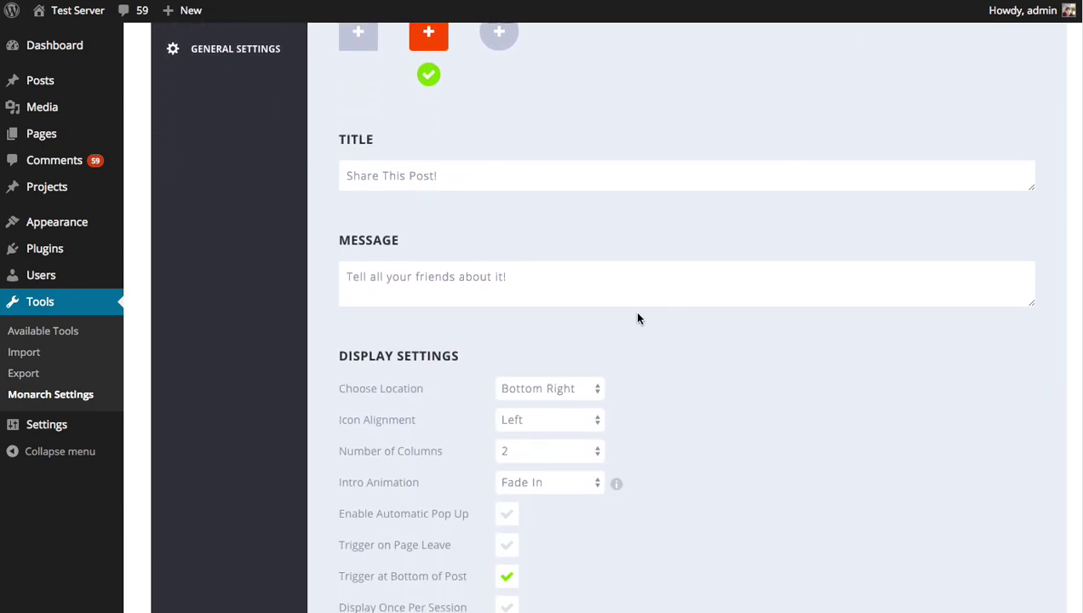
triple_click(447, 175)
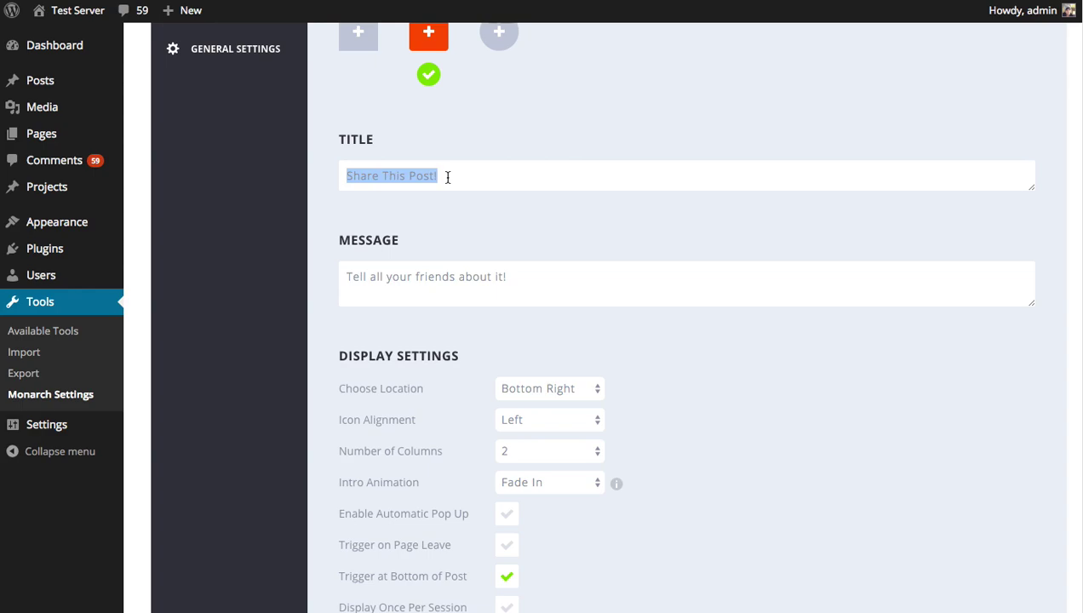
type("Tell All Your Friends About Us!")
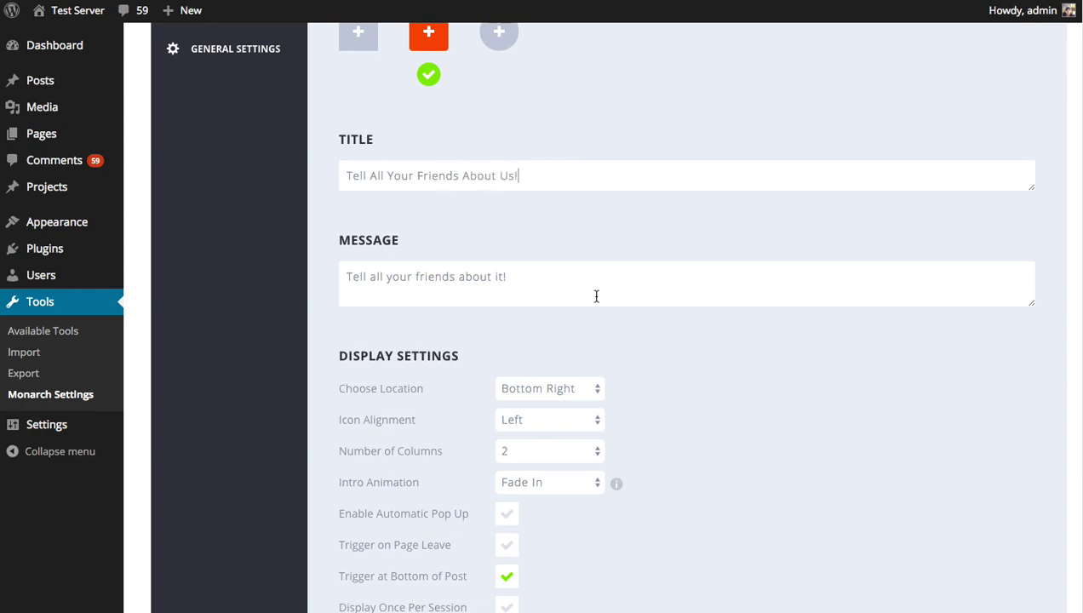
left_click(572, 284)
triple_click(589, 280)
key("BackSpace")
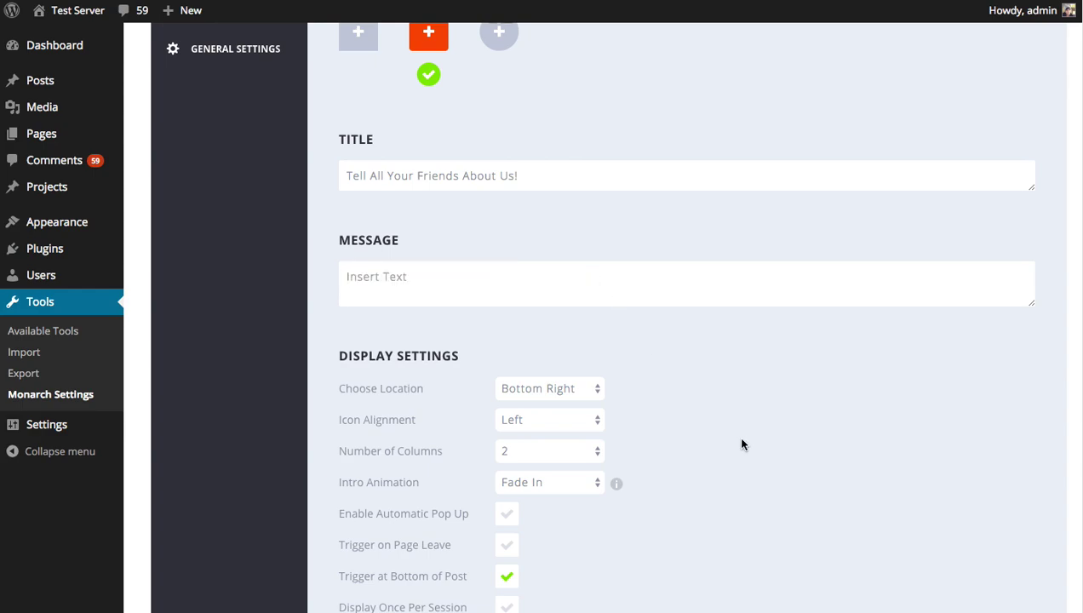
scroll(809, 427, "down", 10)
Save the new title and empty message, then reload the post to preview the fly-in.
left_click(375, 418)
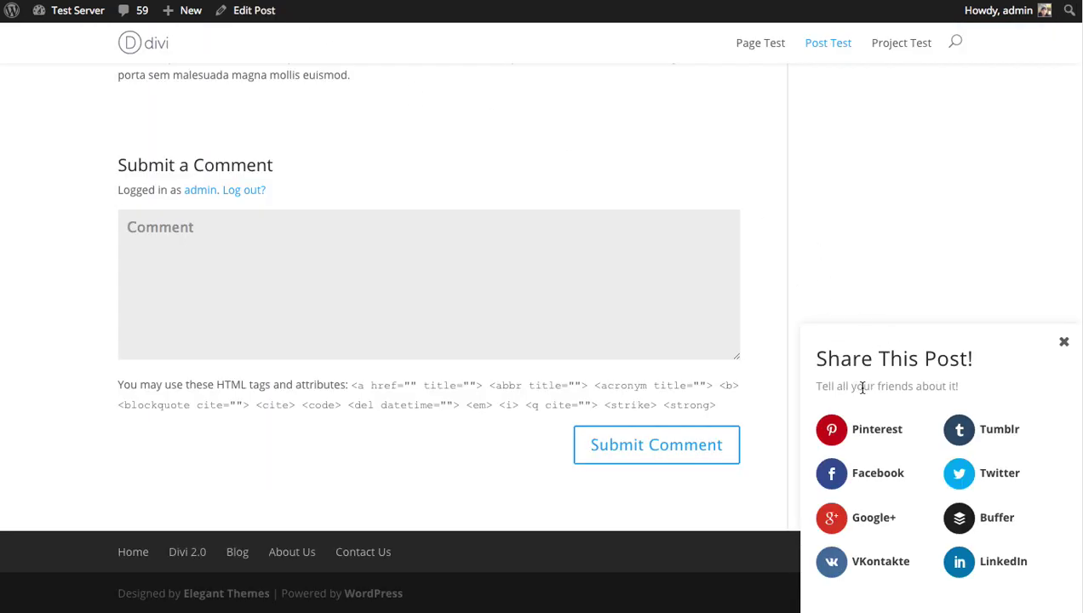
key("super+r")
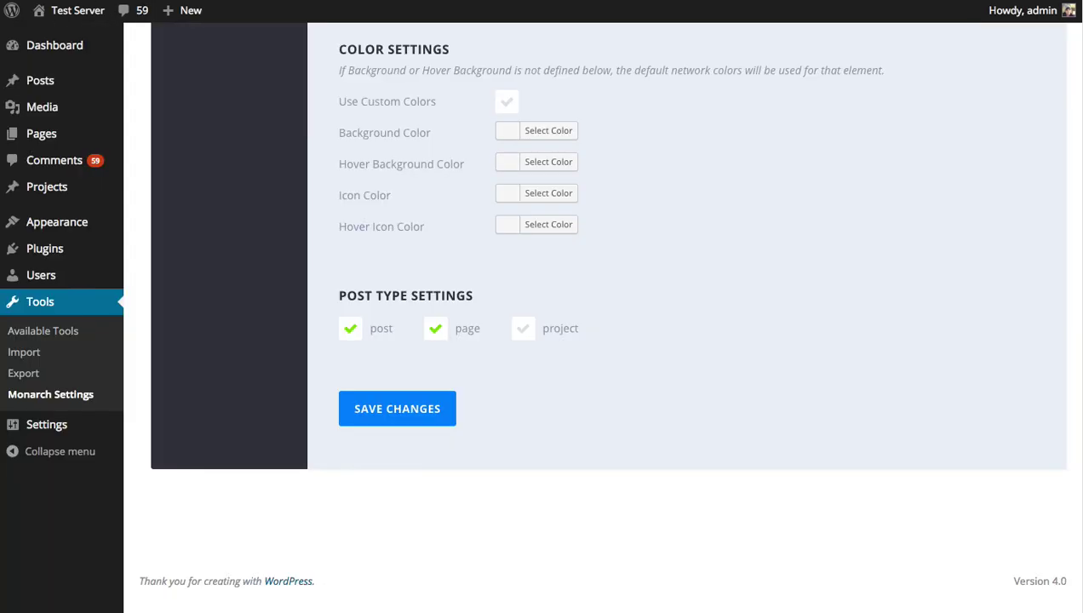
scroll(724, 290, "up", 15)
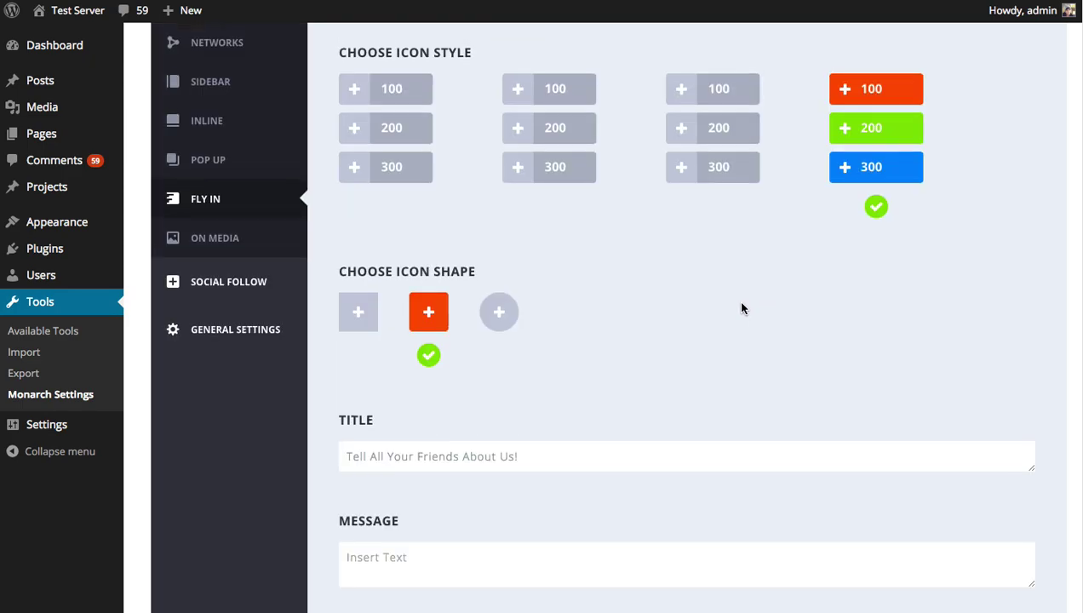
Enter 'Share This Post!' as the title and 'Tell all your friends about it' as the message.
scroll(739, 308, "down", 1)
triple_click(486, 419)
type("Share This Post!")
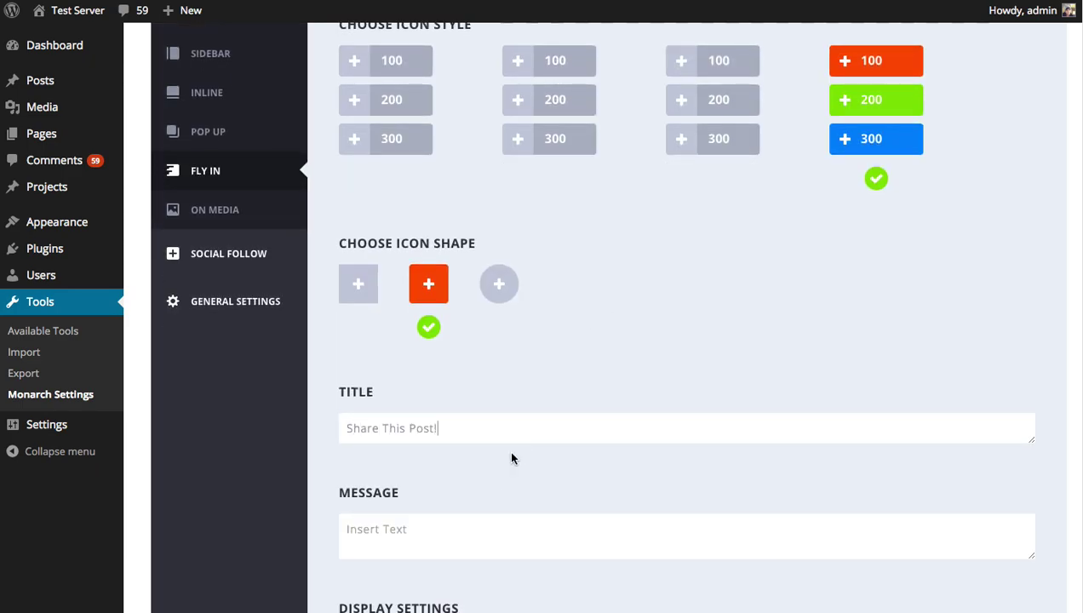
left_click(467, 530)
type("Tell all your friends about it.")
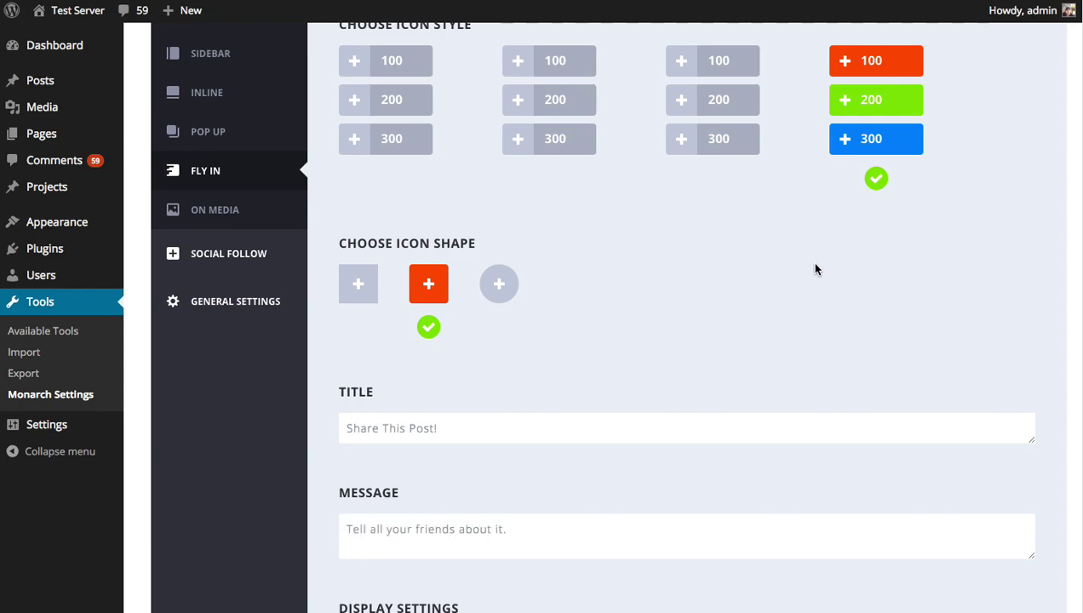
Set the fly-in location to Bottom Left and save to preview it on the post.
scroll(815, 269, "down", 10)
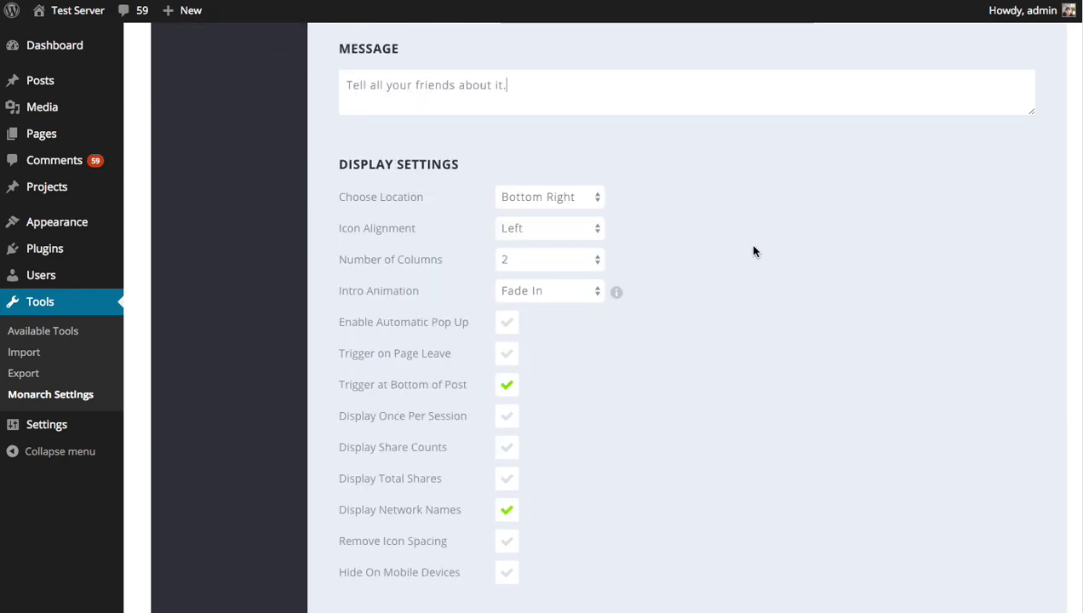
left_click(576, 202)
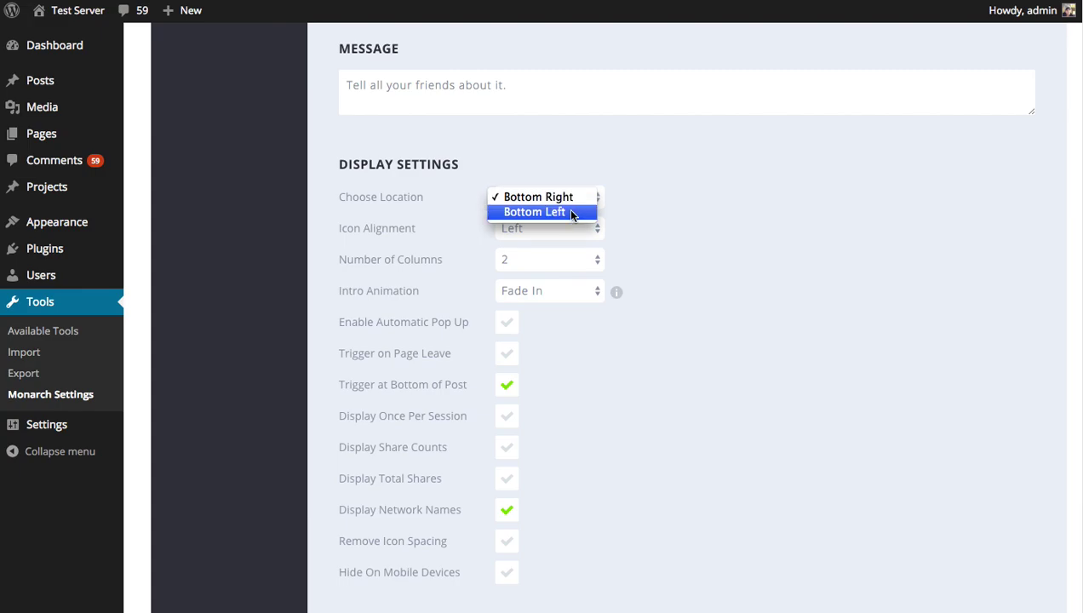
left_click(545, 211)
scroll(646, 203, "down", 10)
left_click(417, 407)
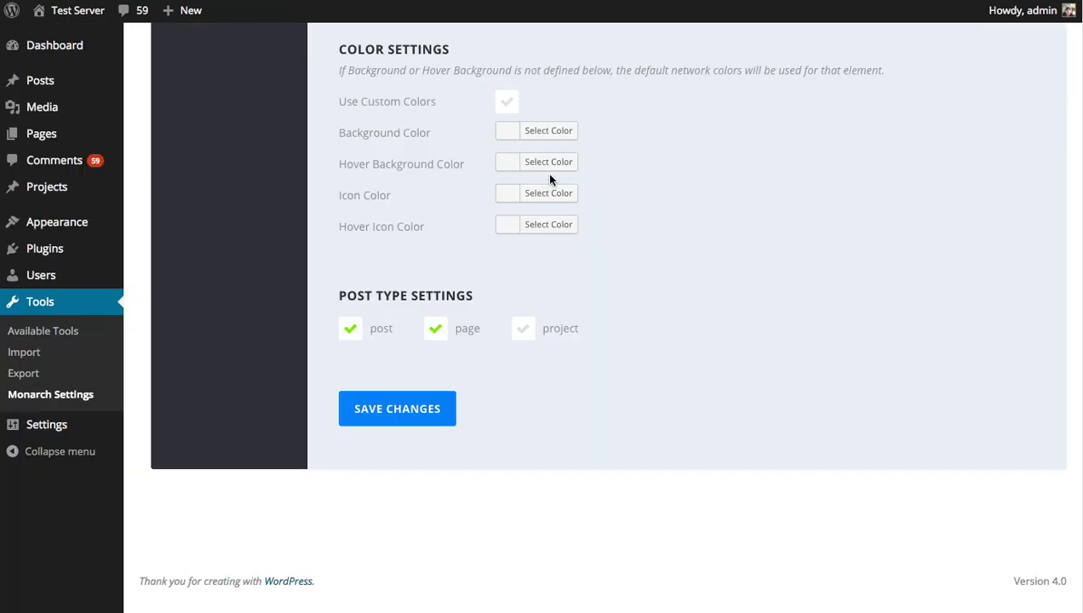
Change the fly-in location back to Bottom Right.
scroll(597, 196, "up", 10)
left_click(570, 63)
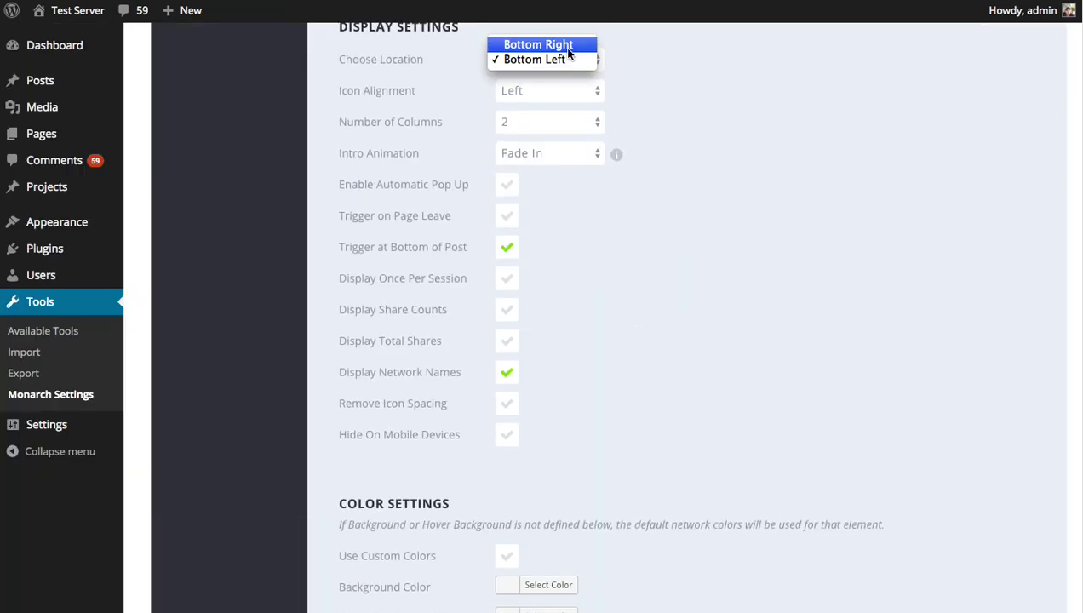
left_click(564, 45)
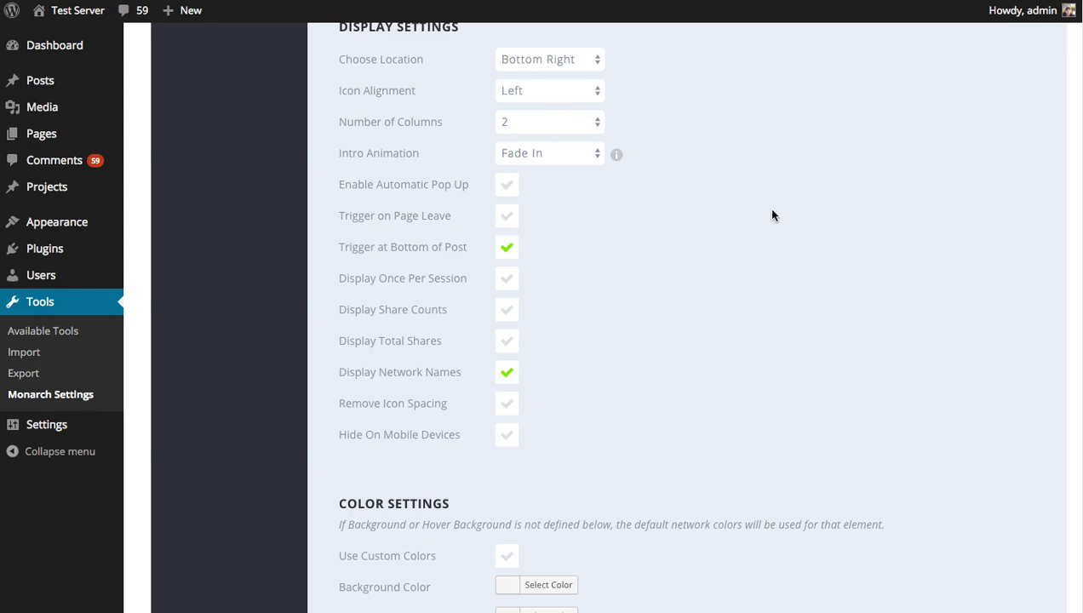
Set the fly-in Icon Alignment to Centered and preview it on the post.
scroll(775, 215, "up", 2)
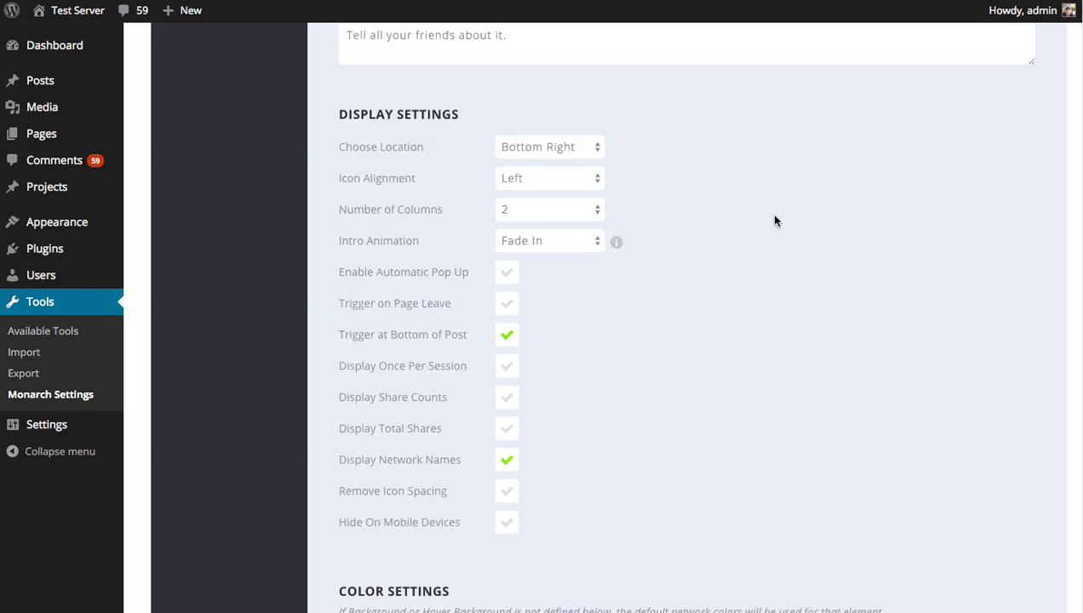
left_click(590, 186)
left_click(568, 194)
scroll(490, 515, "down", 6)
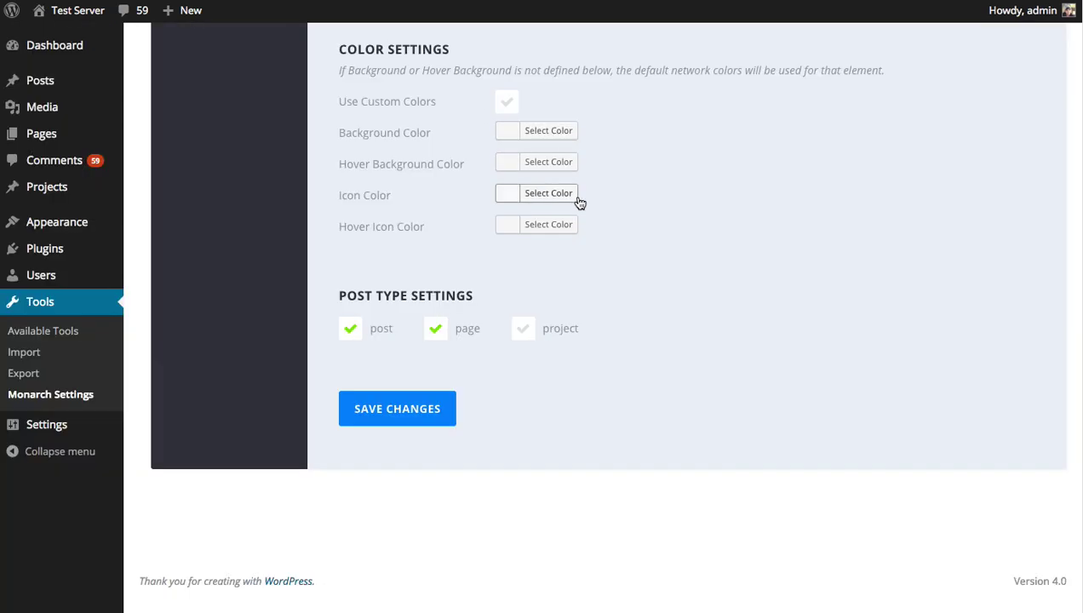
scroll(580, 201, "up", 10)
scroll(633, 264, "down", 1)
Set Icon Alignment back to Left and save the changes.
left_click(587, 300)
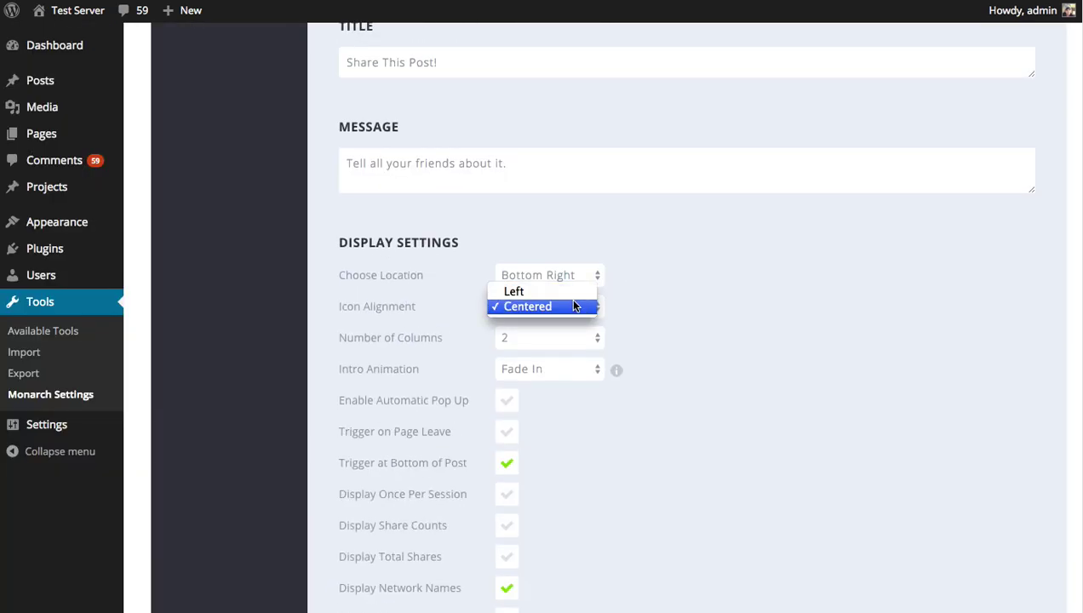
left_click(653, 319)
scroll(709, 363, "down", 15)
left_click(414, 423)
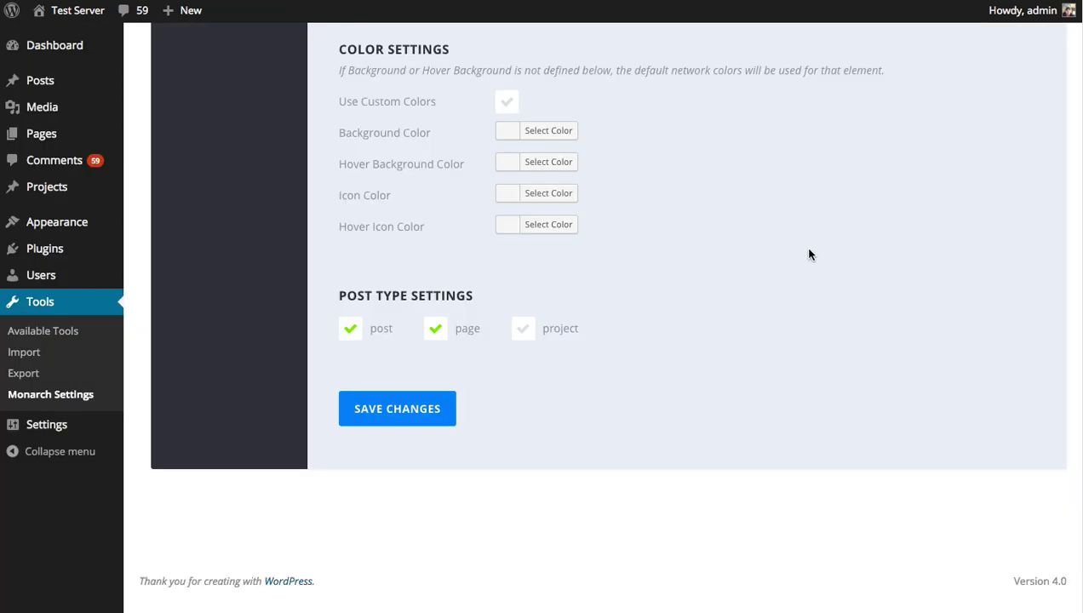
scroll(809, 254, "up", 6)
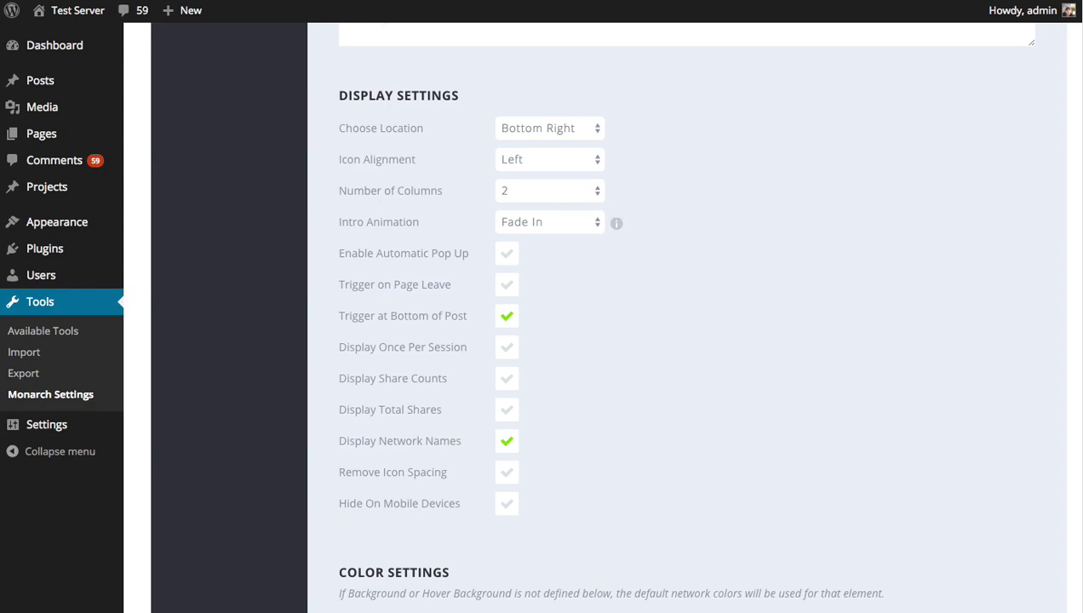
Set the fly-in to 1 column of share buttons, save, and preview it.
left_click(579, 191)
left_click(565, 178)
scroll(750, 245, "down", 6)
left_click(445, 403)
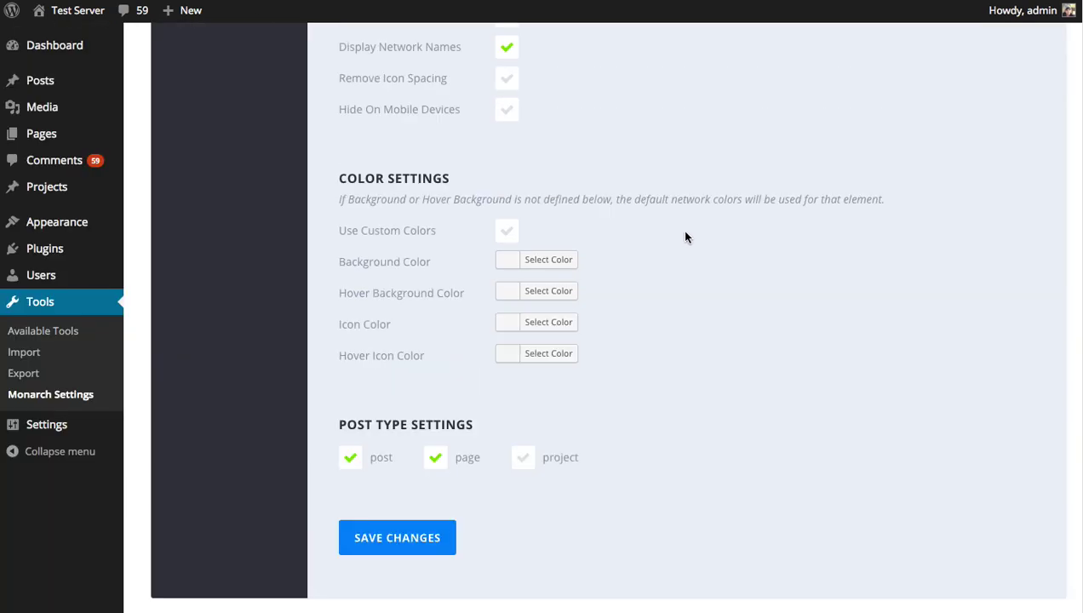
Try 3 columns and untick Display Network Names.
scroll(686, 236, "up", 5)
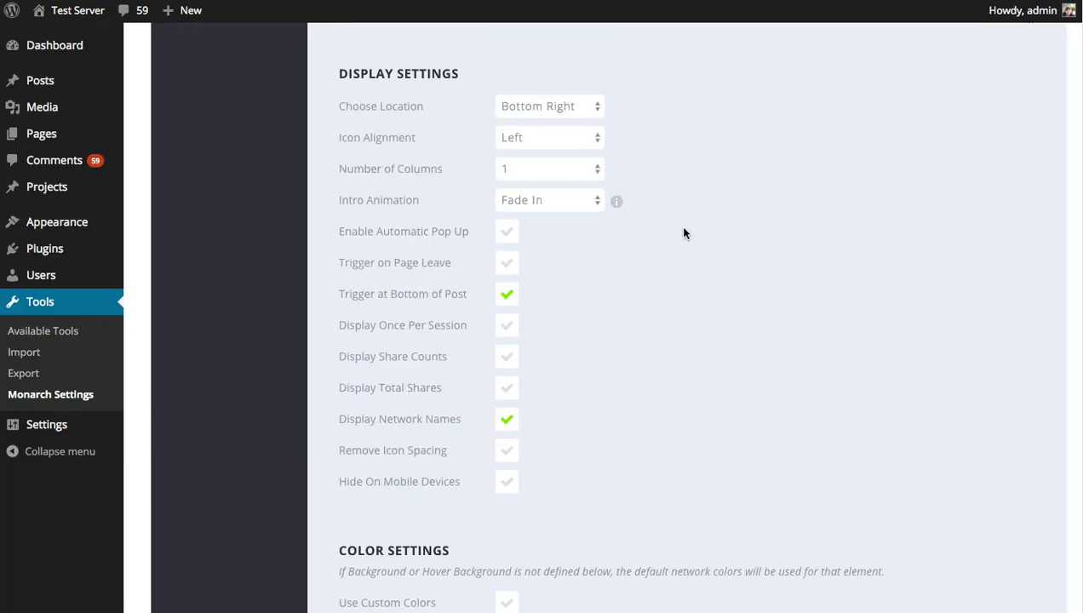
left_click(592, 174)
left_click(569, 198)
left_click(509, 422)
Set Number of Columns back to 2.
scroll(675, 308, "down", 10)
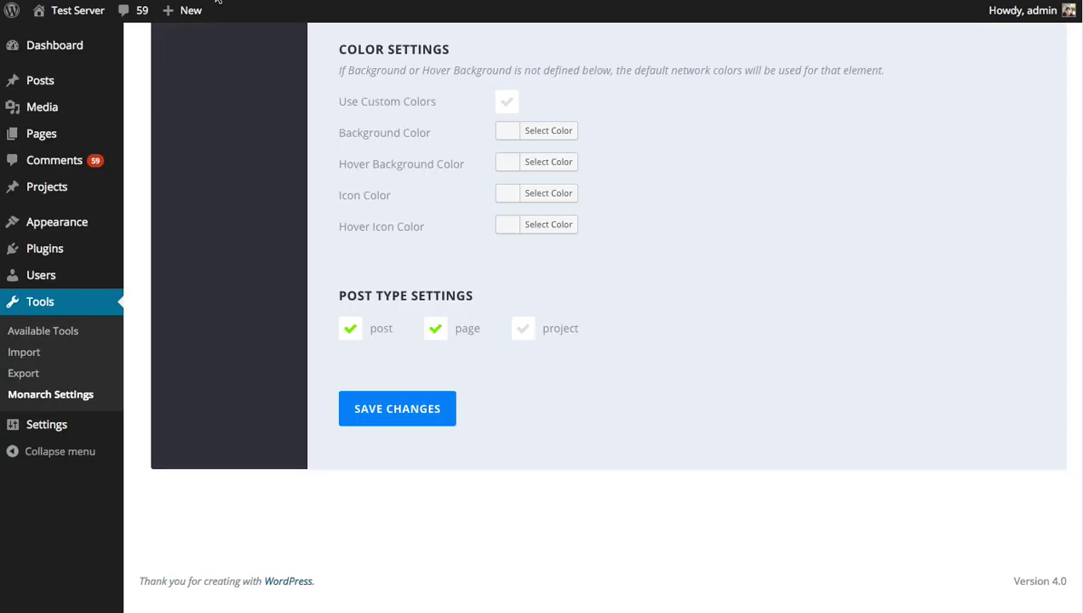
scroll(772, 271, "up", 5)
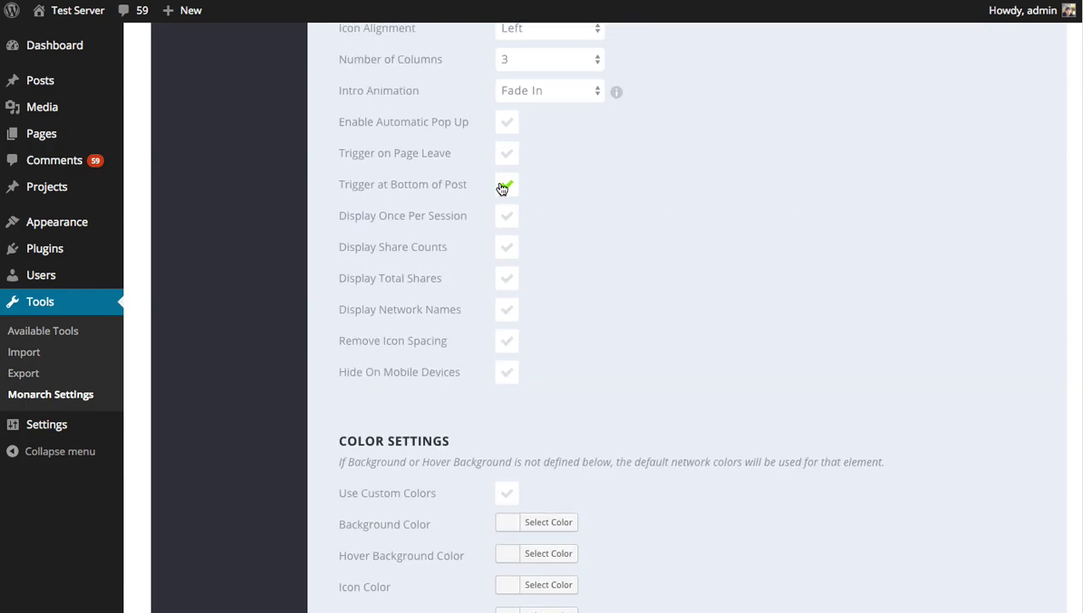
scroll(638, 251, "up", 4)
left_click(596, 334)
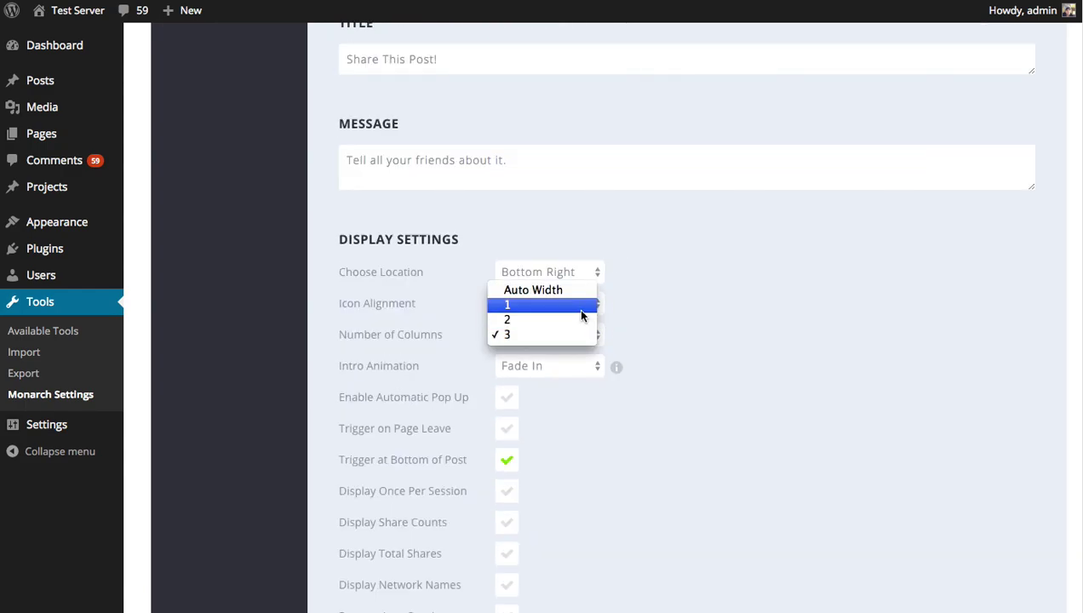
left_click(583, 319)
scroll(775, 351, "down", 4)
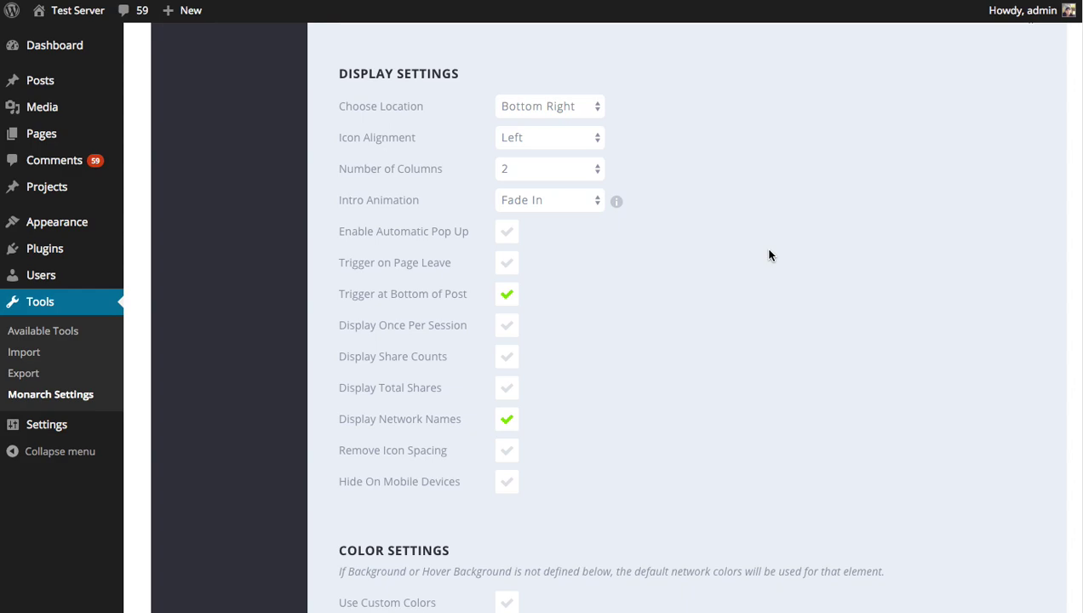
Choose Flip as the intro animation, save, and view the fly-in on the blog post.
left_click(548, 205)
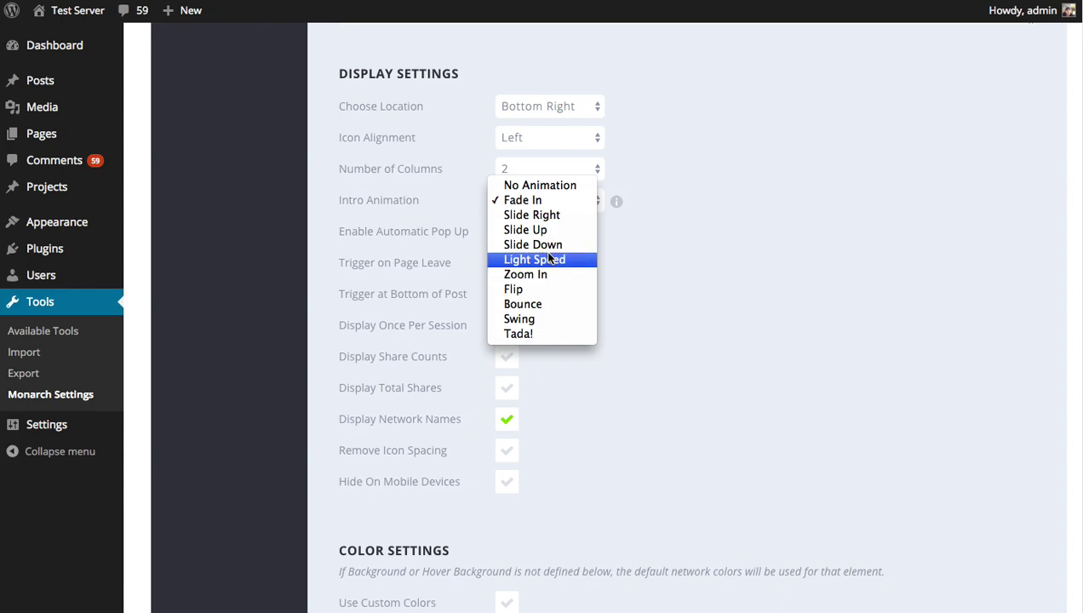
left_click(528, 289)
scroll(671, 281, "down", 6)
left_click(441, 401)
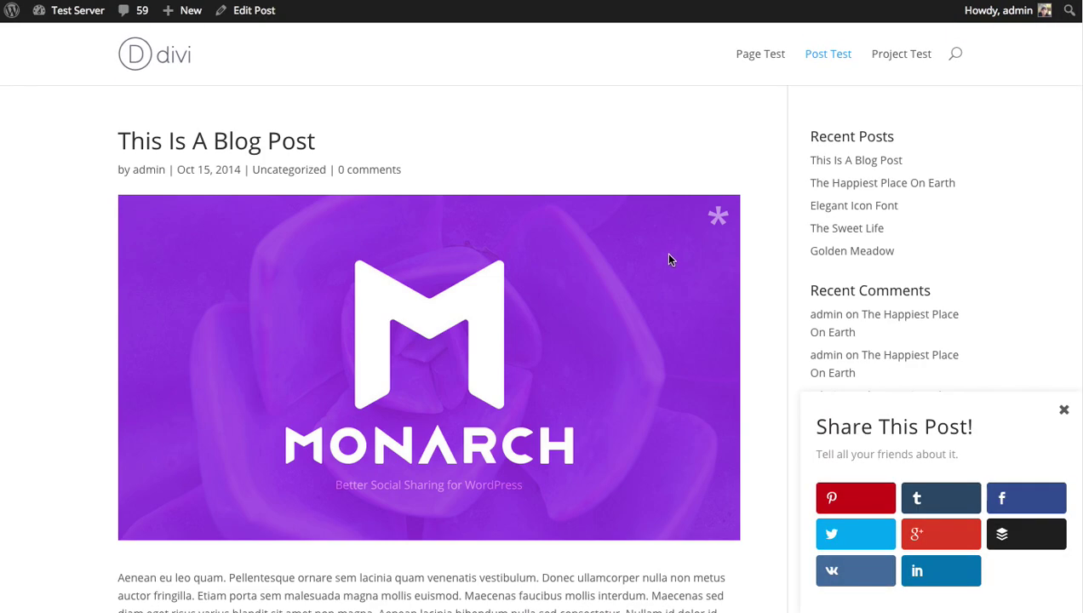
scroll(656, 228, "down", 15)
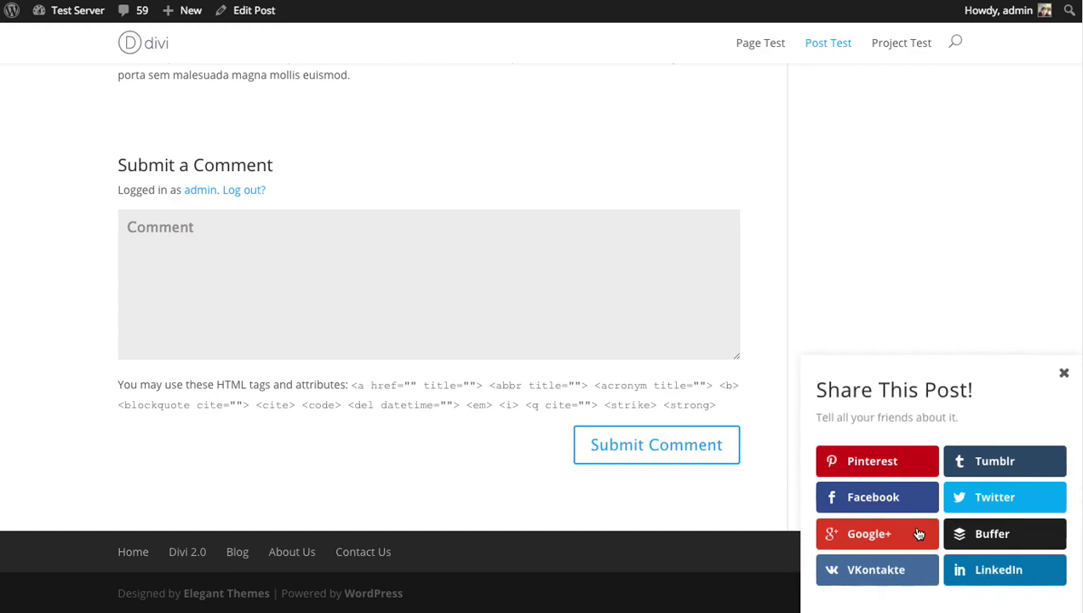
scroll(608, 358, "up", 2)
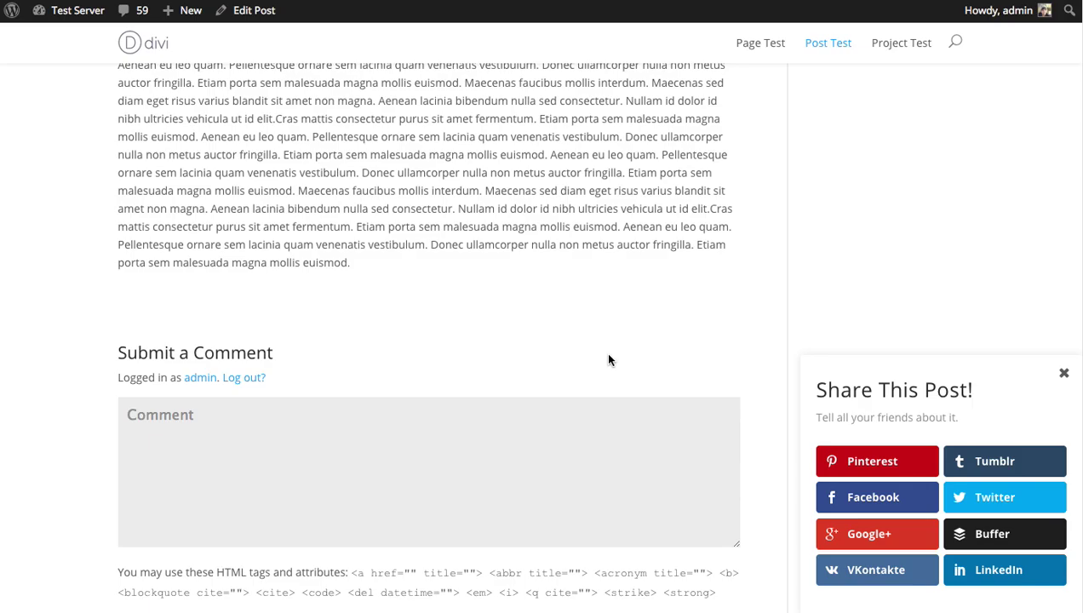
scroll(608, 360, "up", 5)
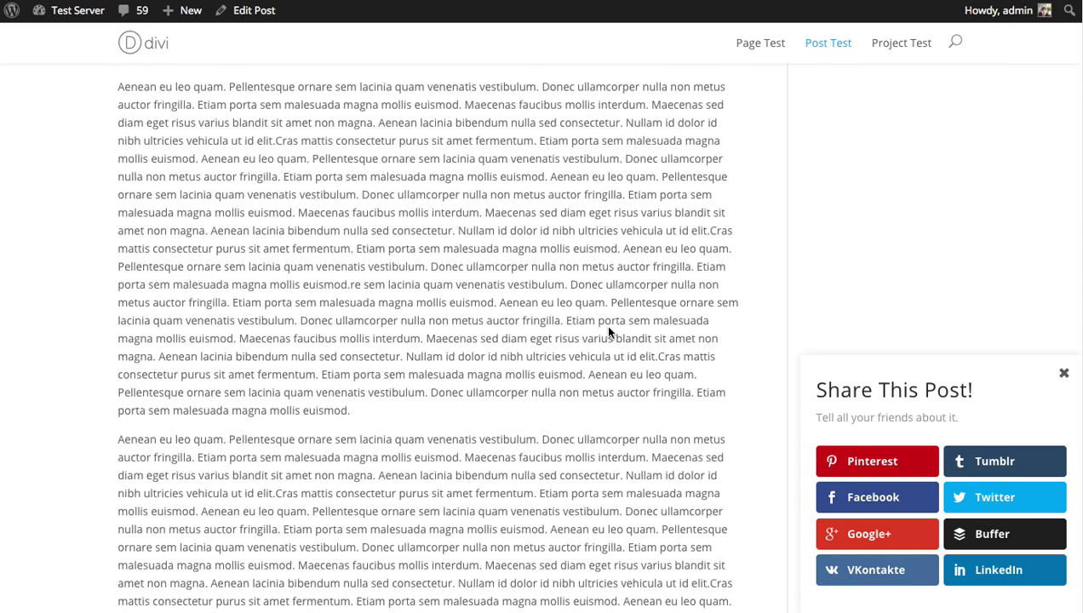
scroll(608, 333, "down", 4)
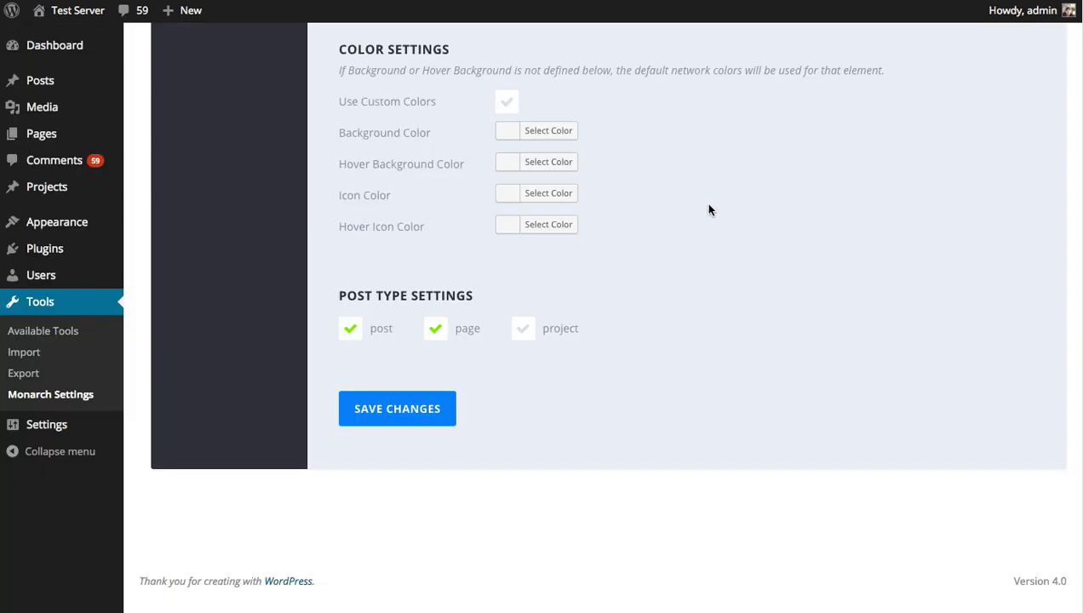
Untick Trigger at Bottom of Post and tick Enable Automatic Pop Up, revealing a 10-second delay.
scroll(763, 247, "up", 3)
scroll(762, 247, "up", 3)
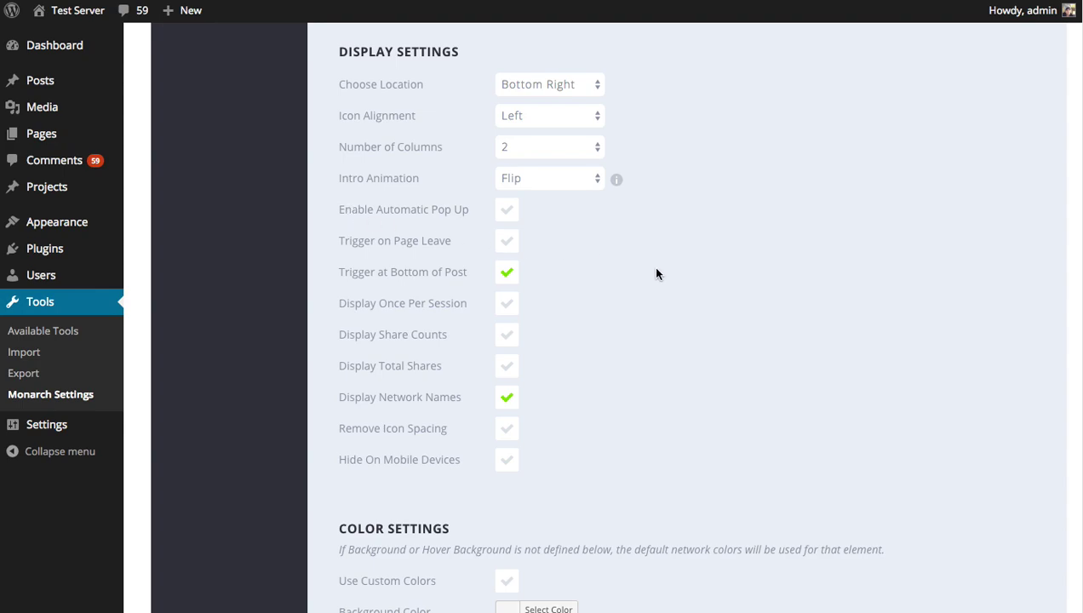
left_click(506, 242)
left_click(507, 244)
left_click(508, 213)
left_click(514, 218)
left_click(506, 274)
left_click(506, 212)
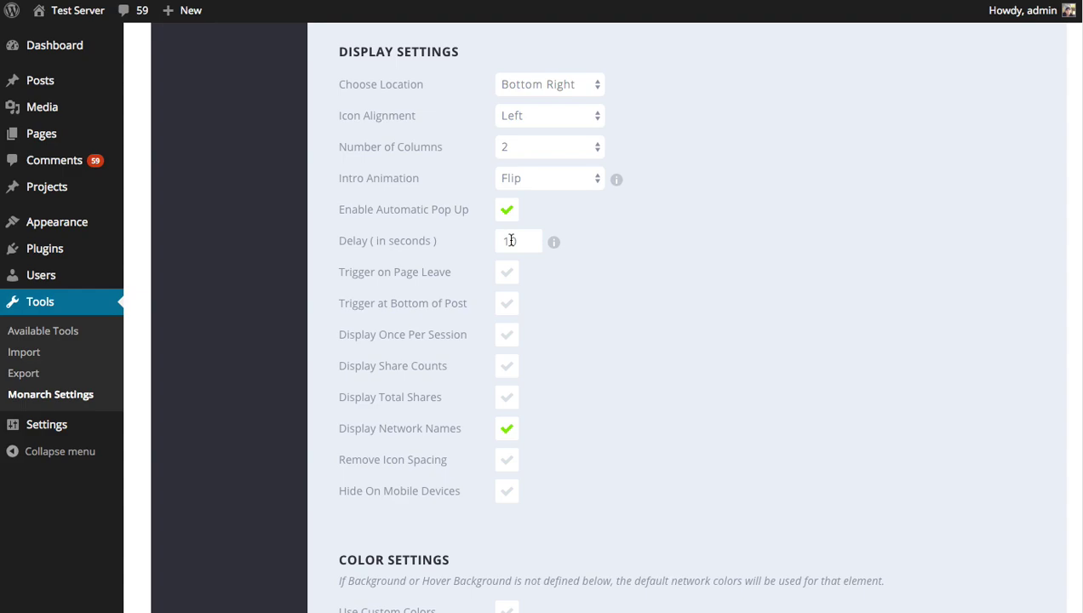
Change the pop-up delay from 10 to 5 seconds and save.
double_click(511, 240)
type("5")
scroll(767, 332, "down", 3)
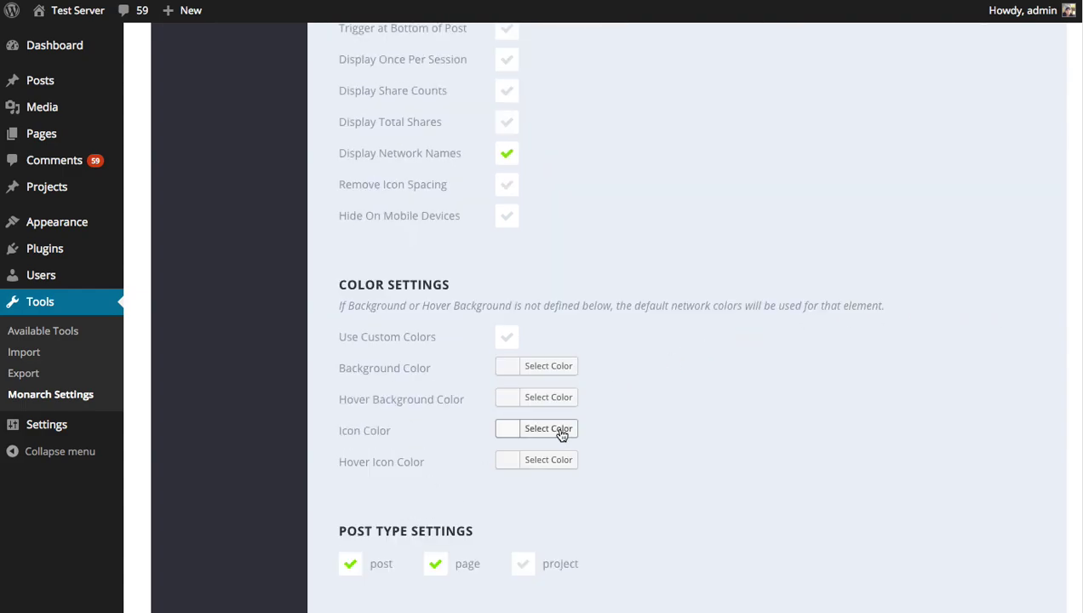
scroll(494, 435, "down", 3)
left_click(412, 425)
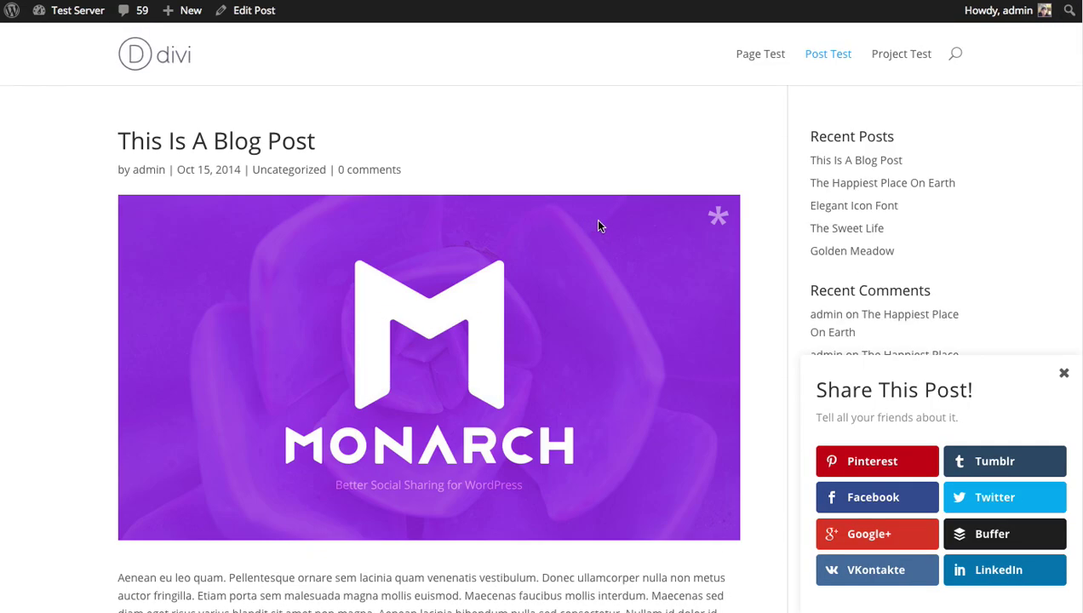
Reload the post to test the 5-second pop-up, close it, then untick Enable Automatic Pop Up.
key("ctrl+r")
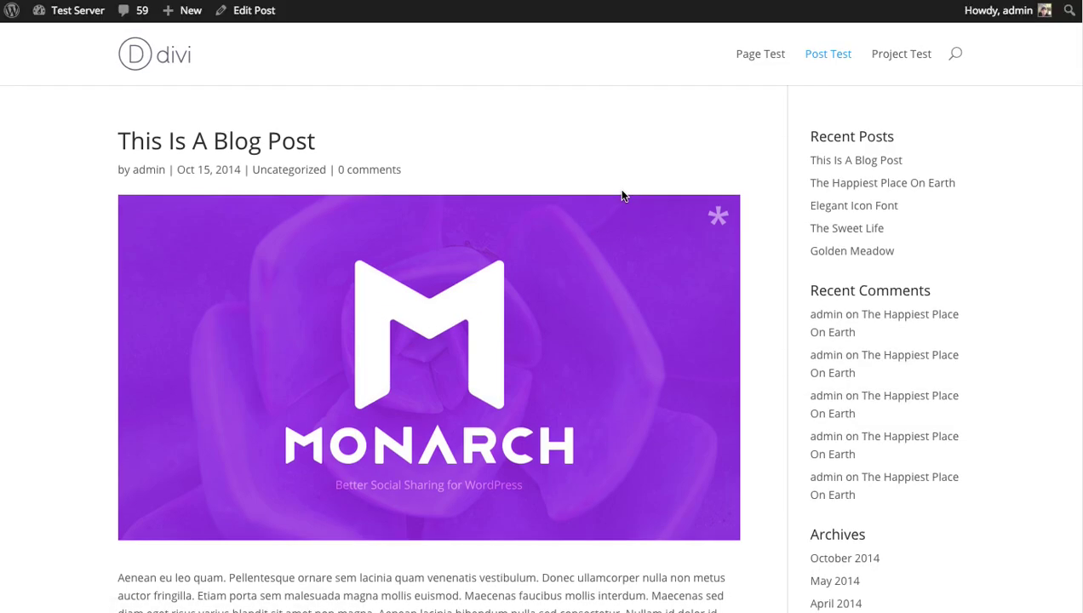
scroll(620, 193, "down", 3)
scroll(622, 196, "down", 1)
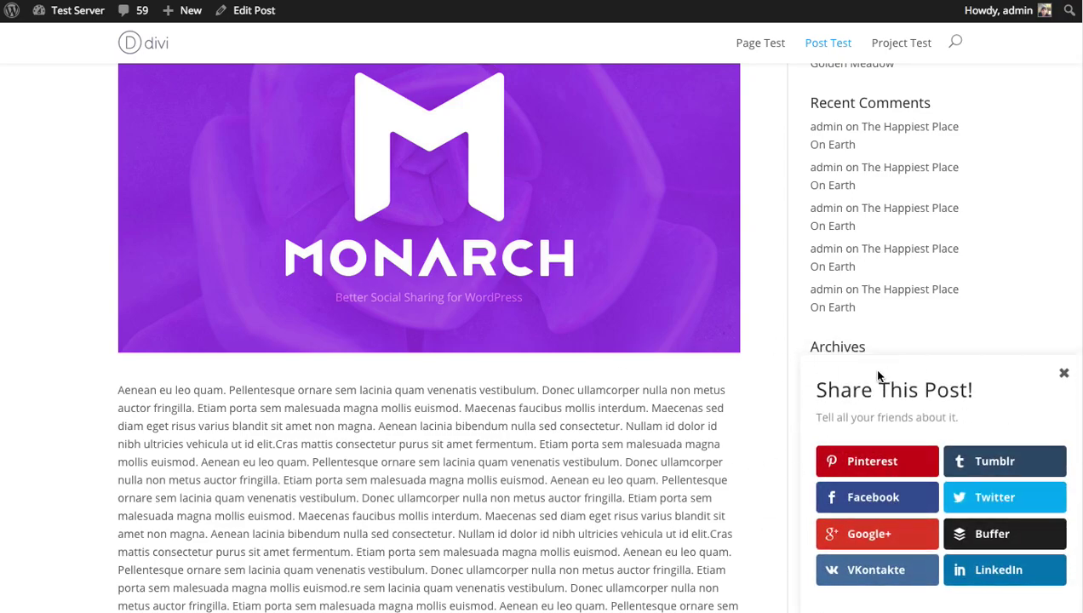
left_click(1064, 378)
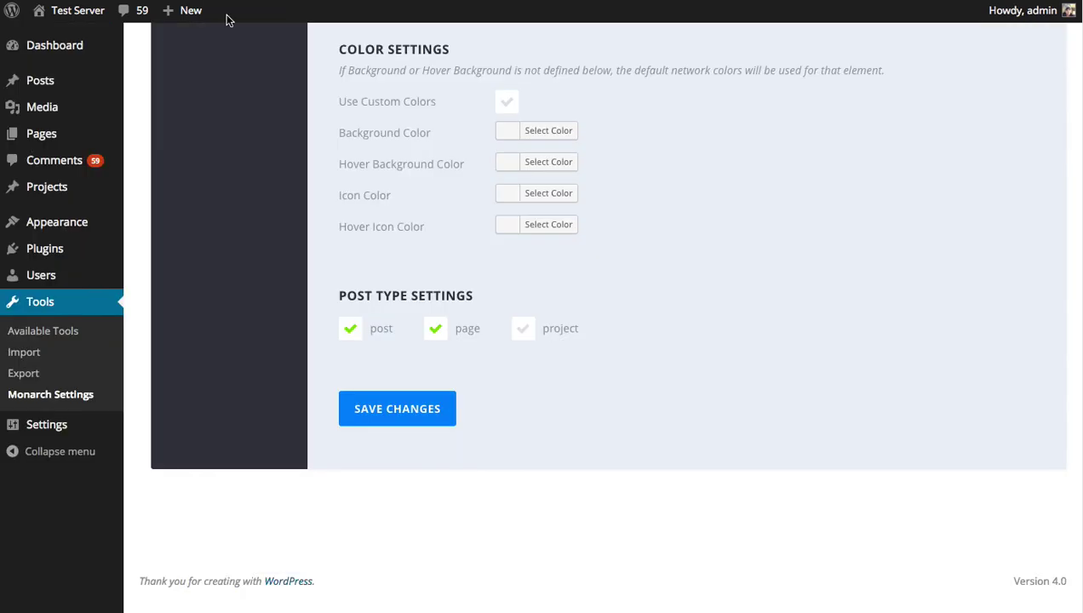
scroll(732, 286, "up", 3)
scroll(731, 286, "up", 5)
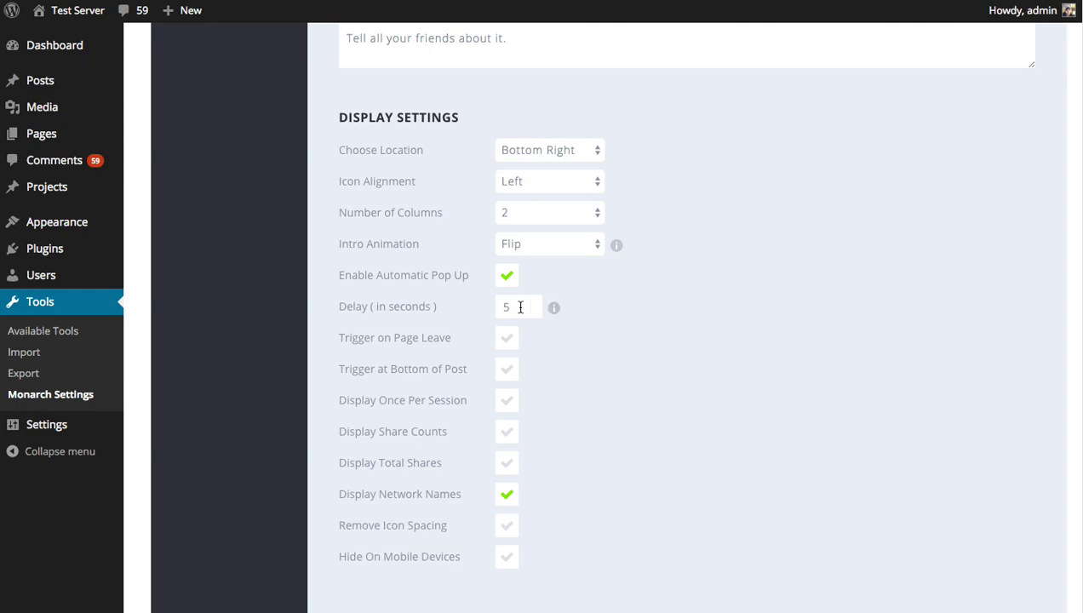
left_click(507, 277)
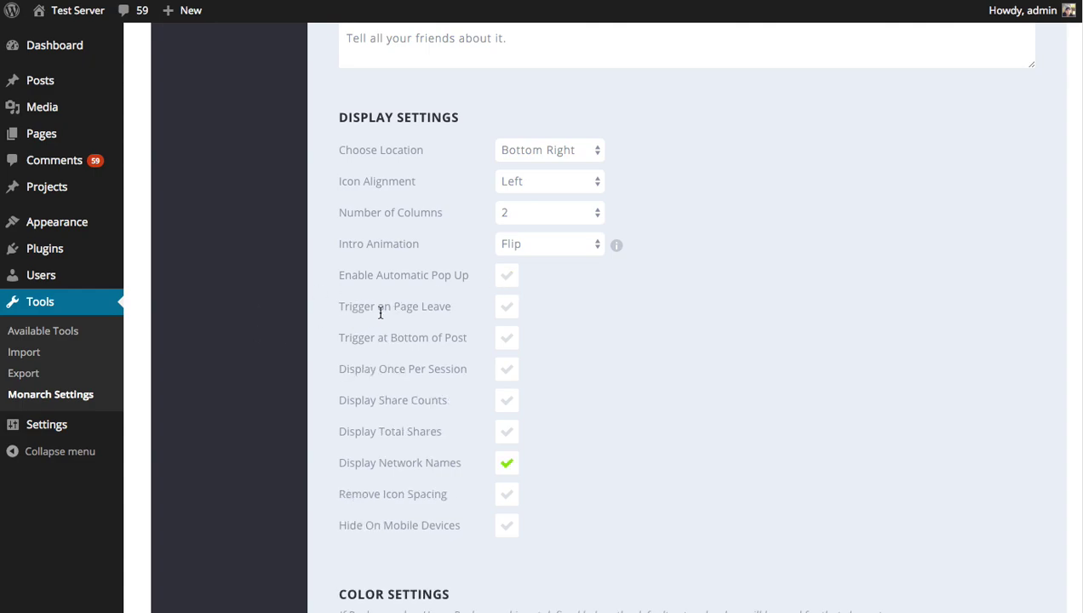
Tick Trigger on Page Leave, save, and test it on the blog post.
left_click(500, 312)
scroll(603, 307, "down", 10)
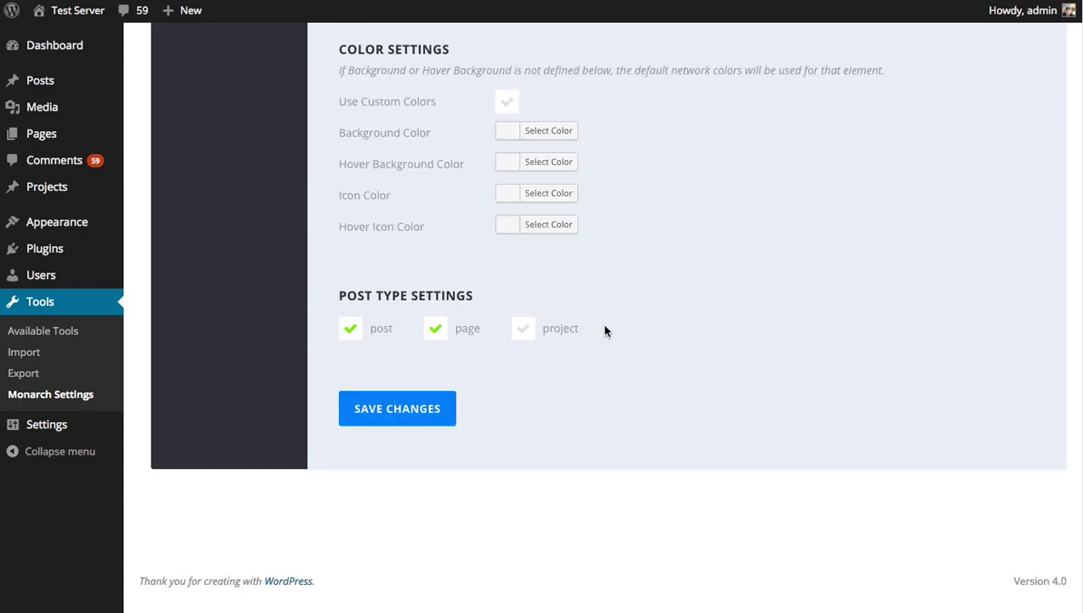
left_click(449, 410)
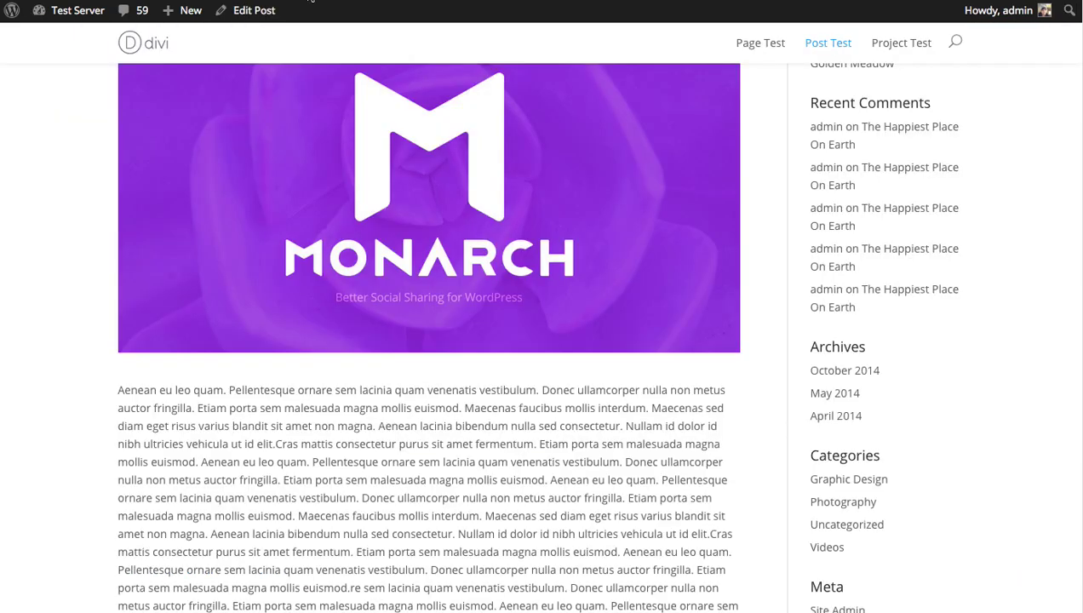
scroll(422, 208, "up", 3)
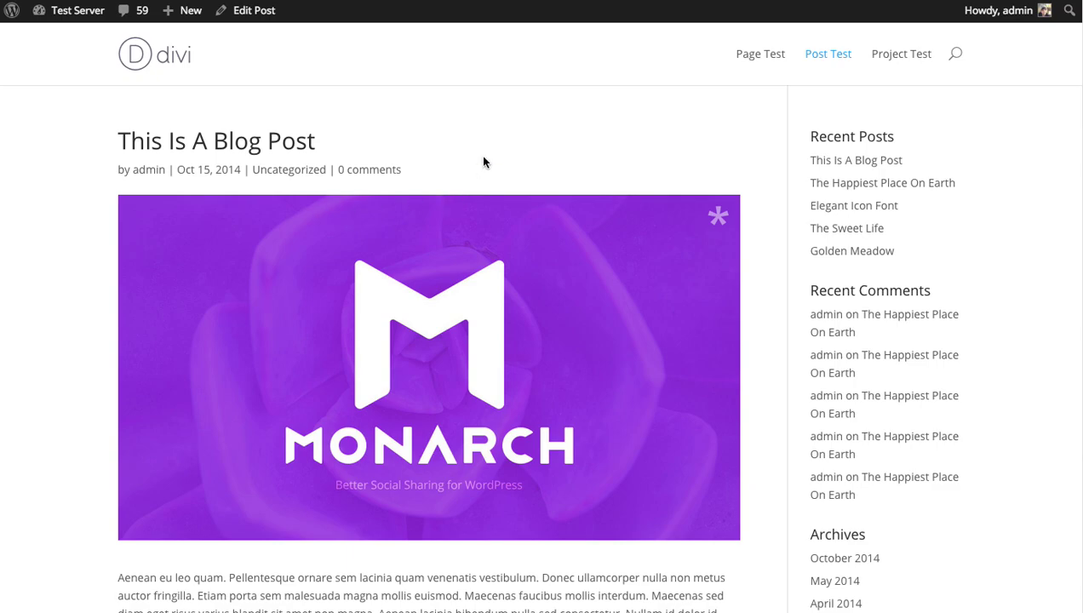
scroll(496, 168, "down", 5)
scroll(501, 194, "up", 5)
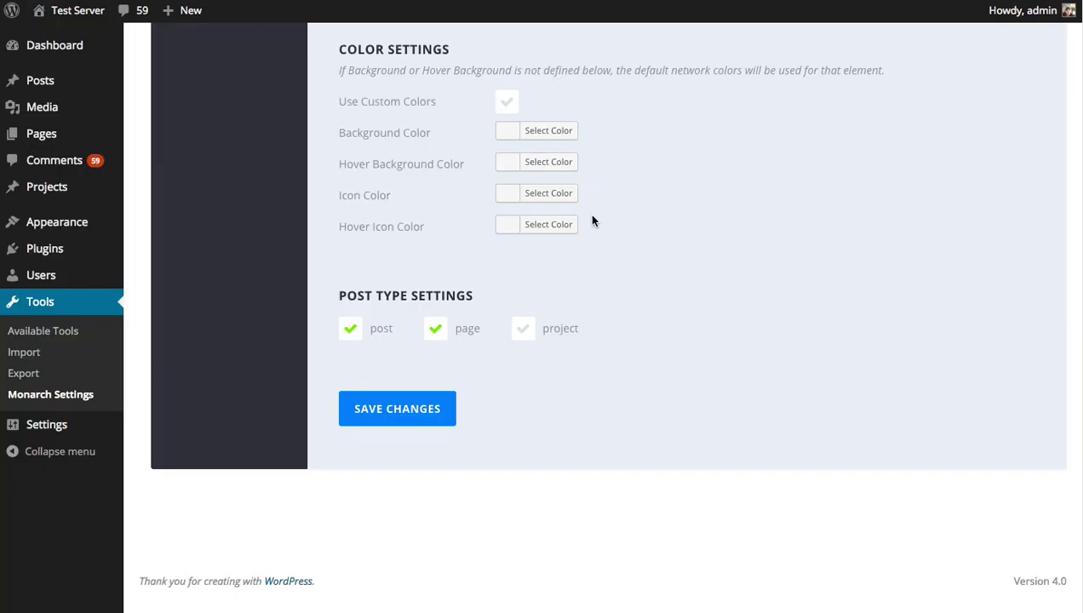
scroll(694, 292, "up", 8)
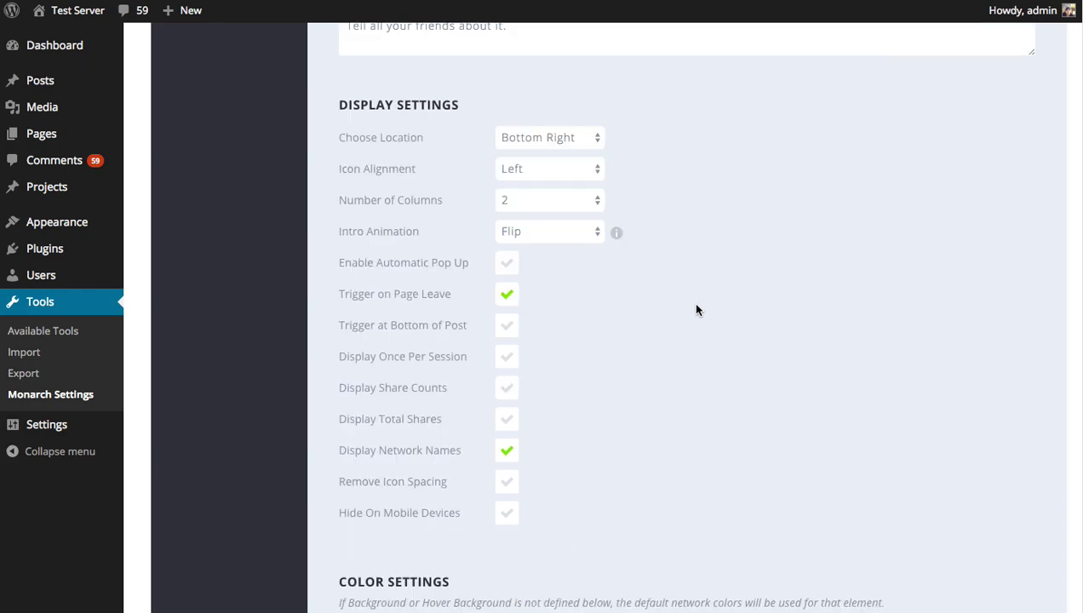
Tick Enable Automatic Pop Up (5-second delay) and Trigger at Bottom of Post.
left_click(509, 266)
left_click(508, 357)
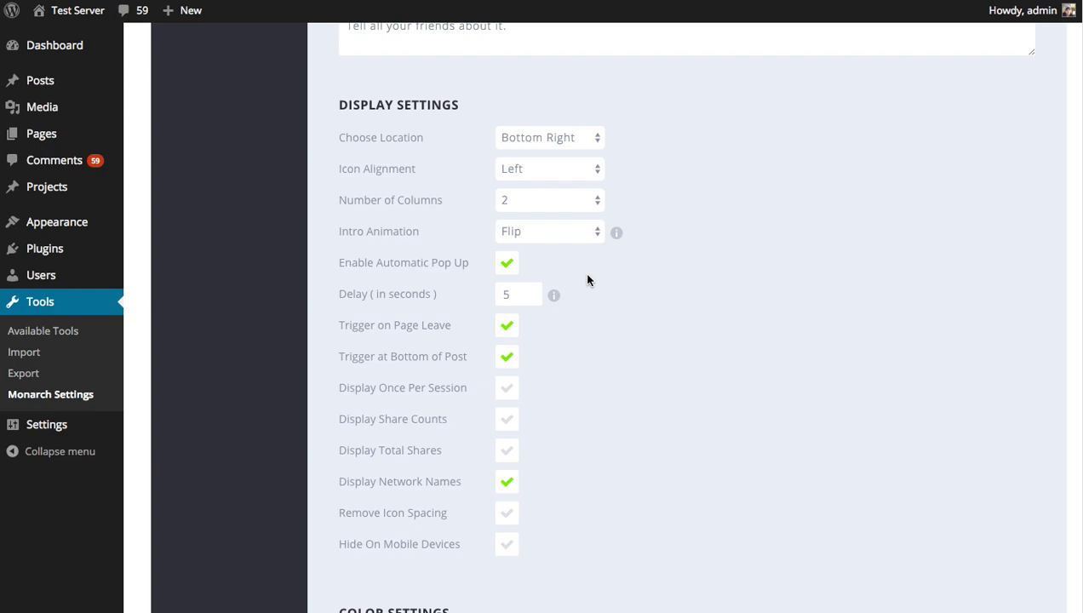
scroll(624, 299, "down", 1)
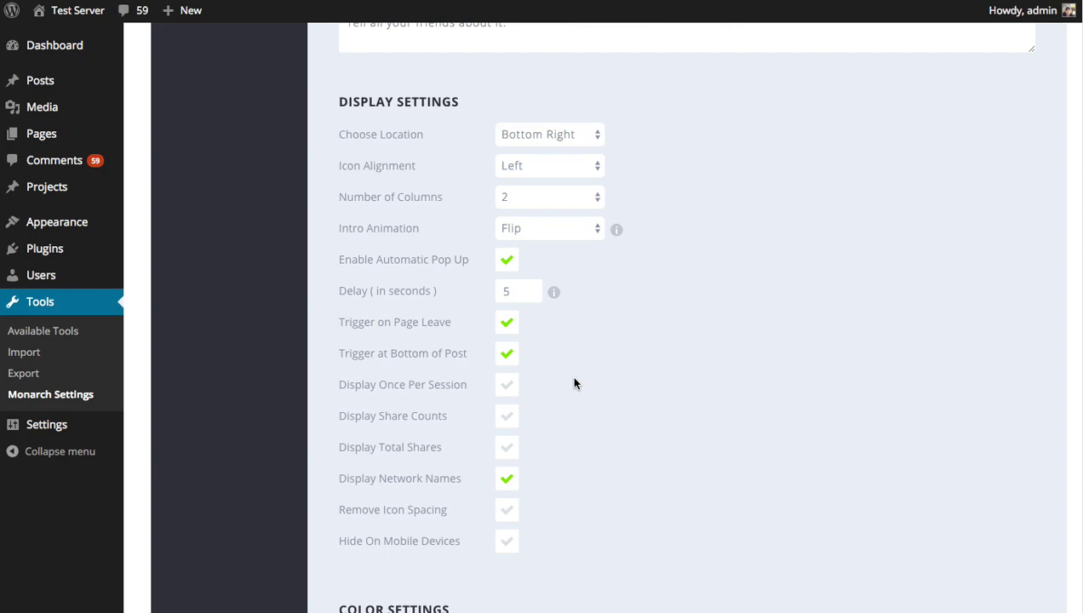
Try Display Once Per Session with a duration of 7, then turn it back off.
left_click(507, 388)
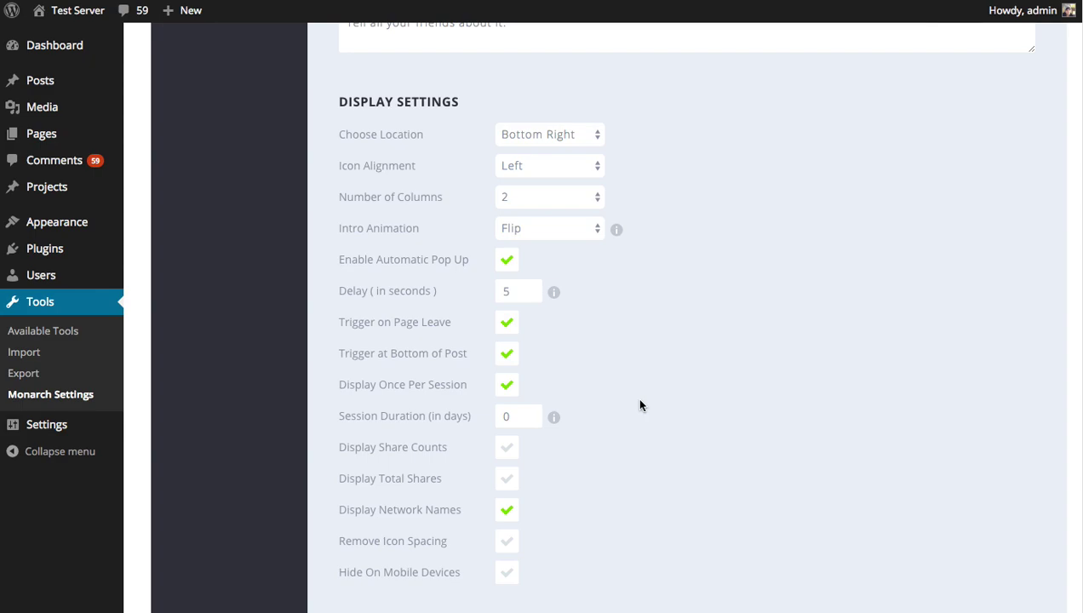
double_click(529, 415)
type("7")
left_click(507, 385)
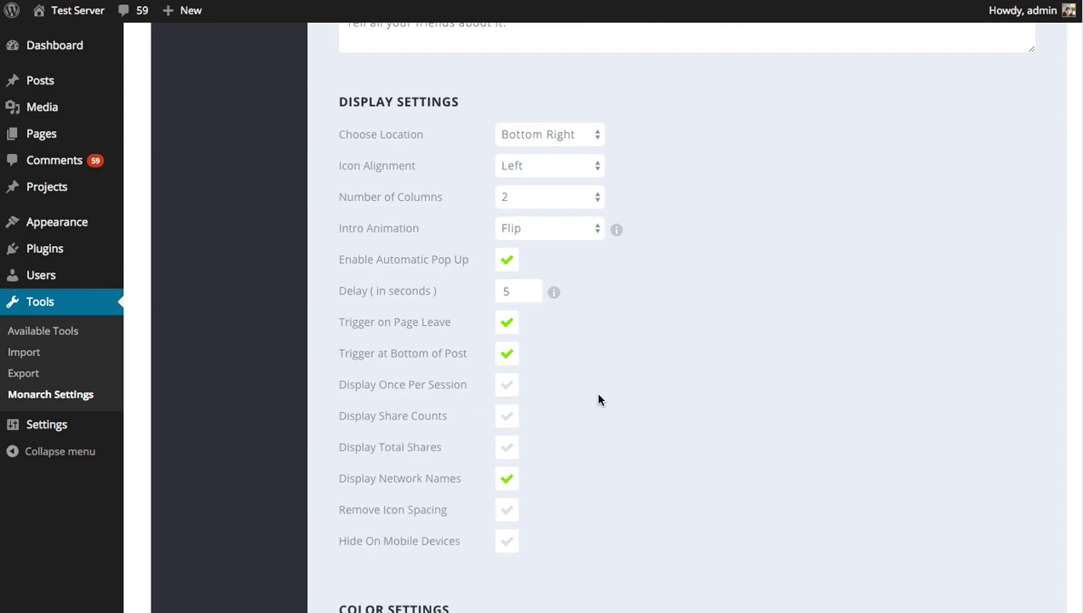
Tick Display Share Counts and set Minimum Count Display to 30.
left_click(507, 418)
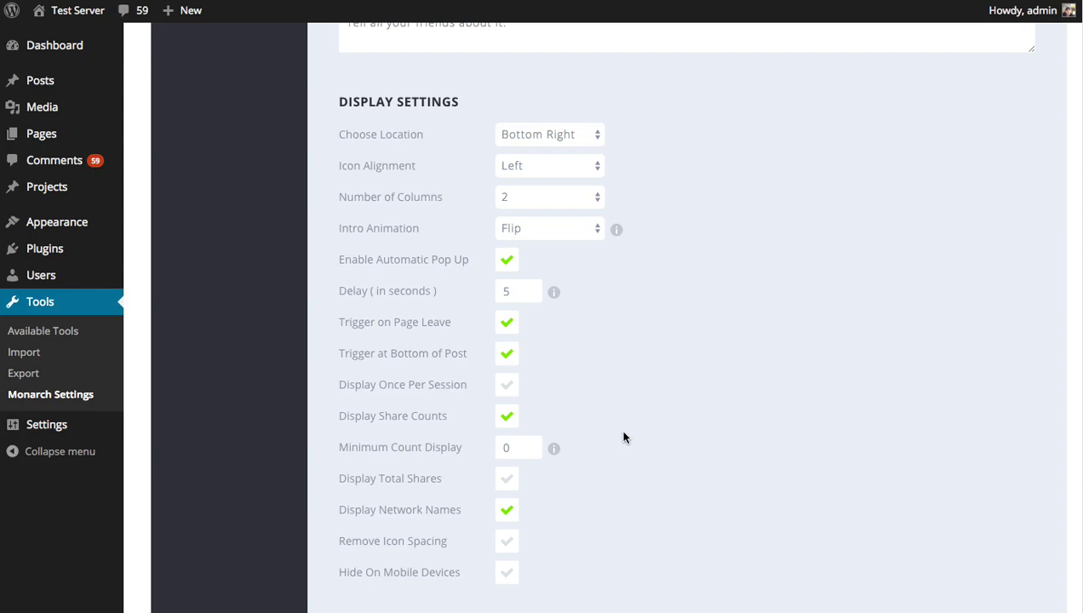
double_click(508, 447)
type("30")
double_click(525, 447)
Save the share-count settings and view the post's fly-in showing 0 on each button.
scroll(584, 498, "down", 10)
left_click(397, 409)
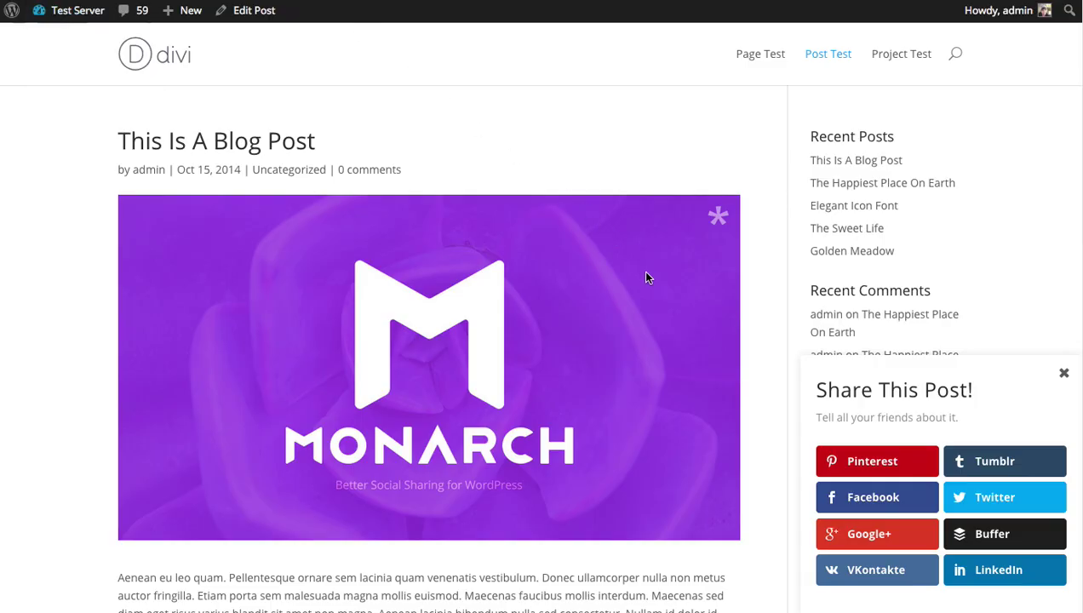
scroll(634, 184, "down", 10)
scroll(634, 192, "up", 10)
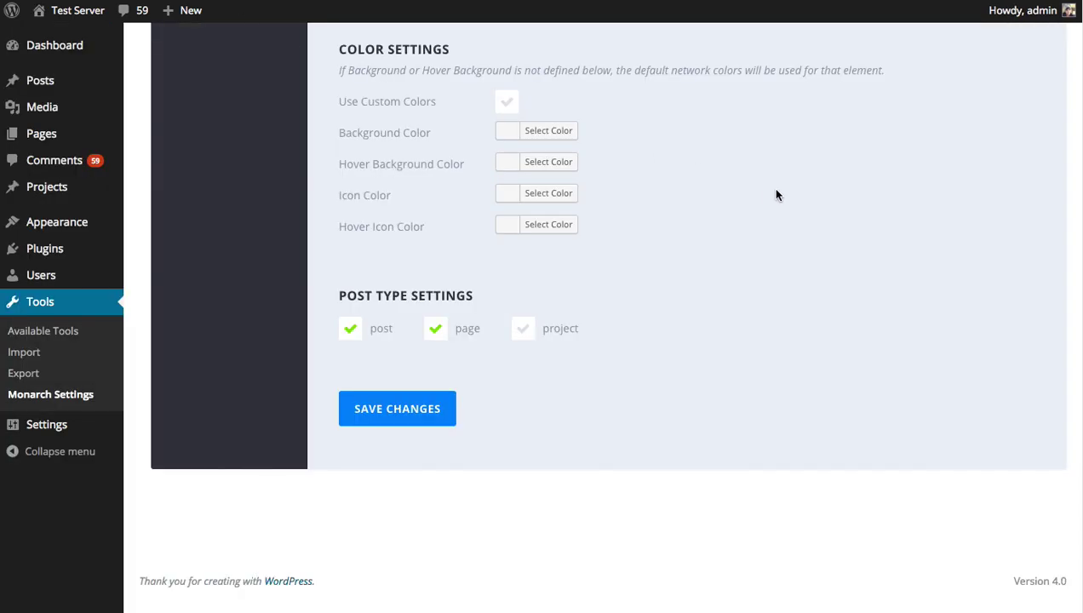
scroll(776, 193, "up", 4)
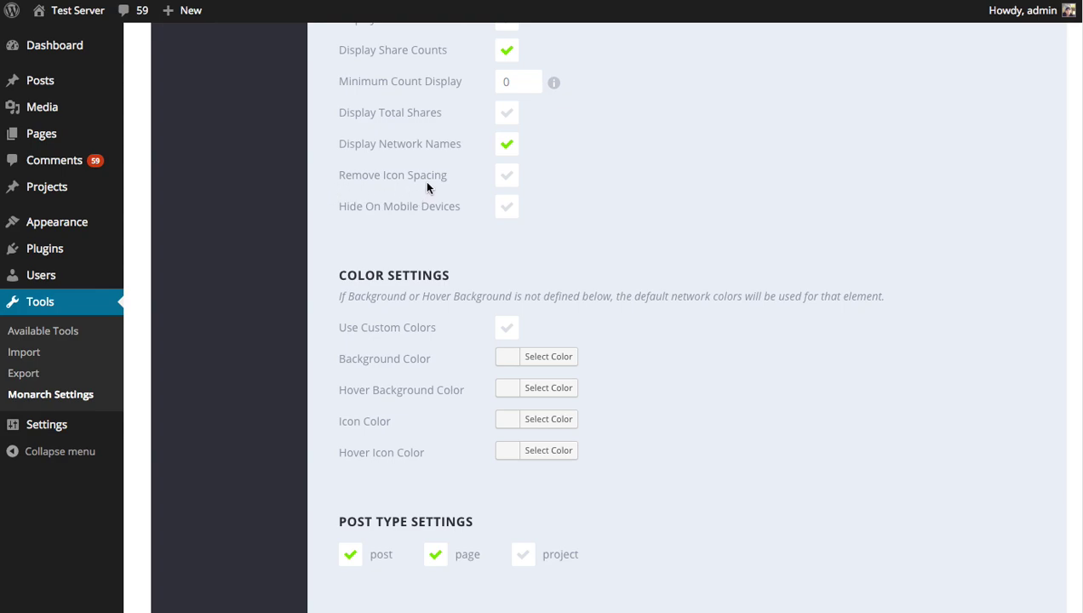
Tick Remove Icon Spacing and reload the blog post to check the tighter buttons.
left_click(507, 181)
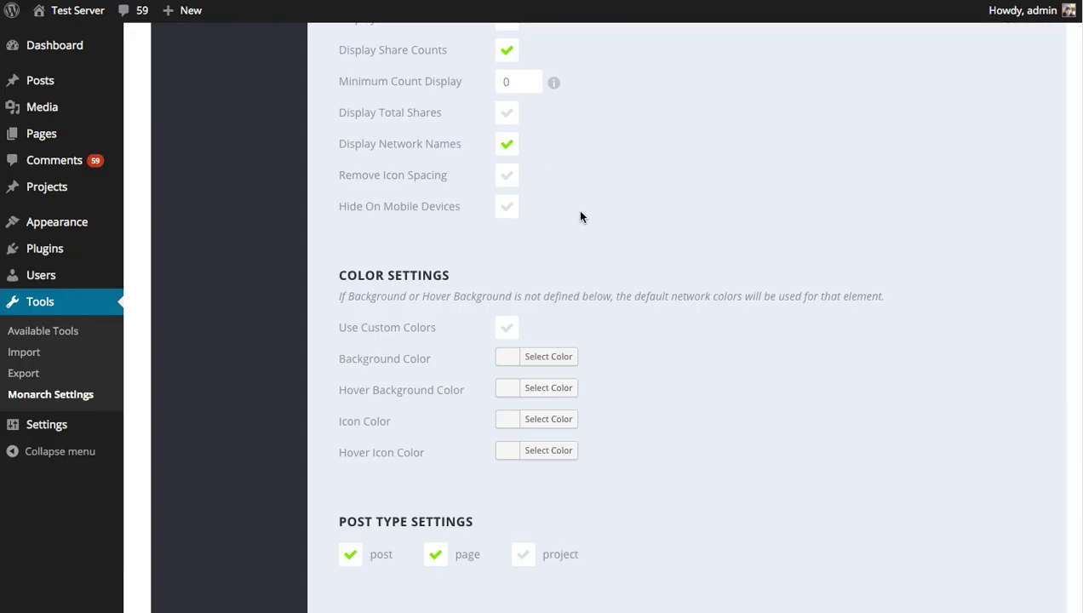
left_click(513, 180)
scroll(744, 268, "down", 3)
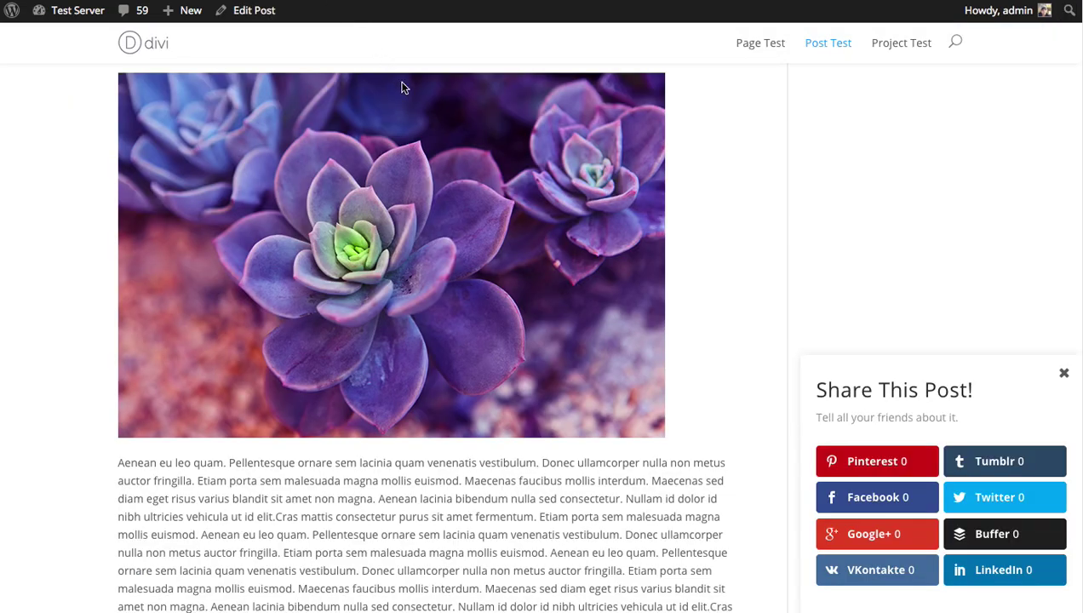
key("super+r")
scroll(665, 259, "down", 10)
scroll(655, 263, "up", 2)
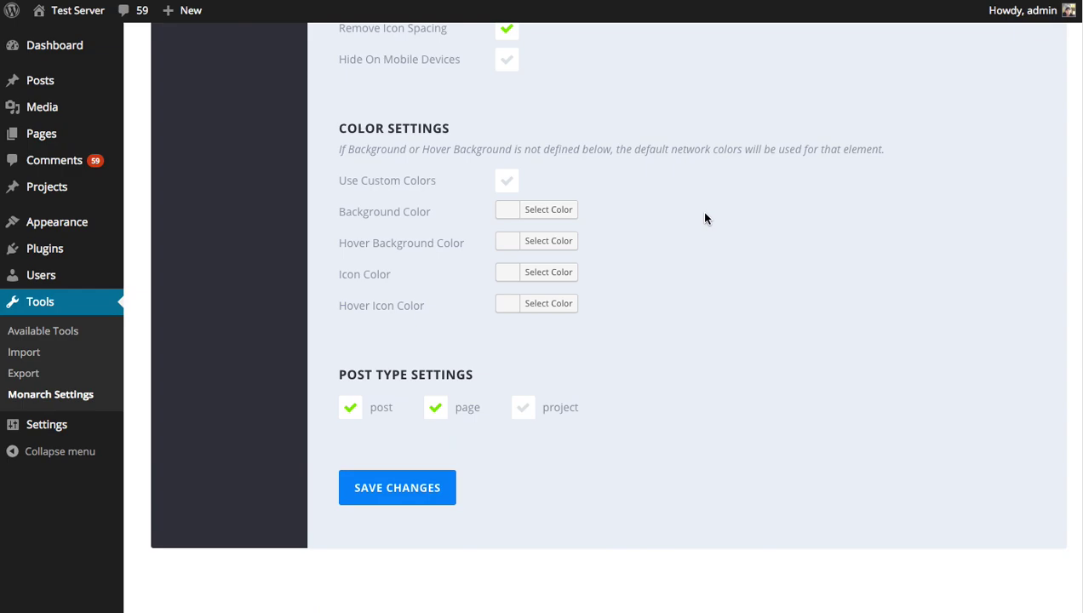
scroll(705, 219, "up", 5)
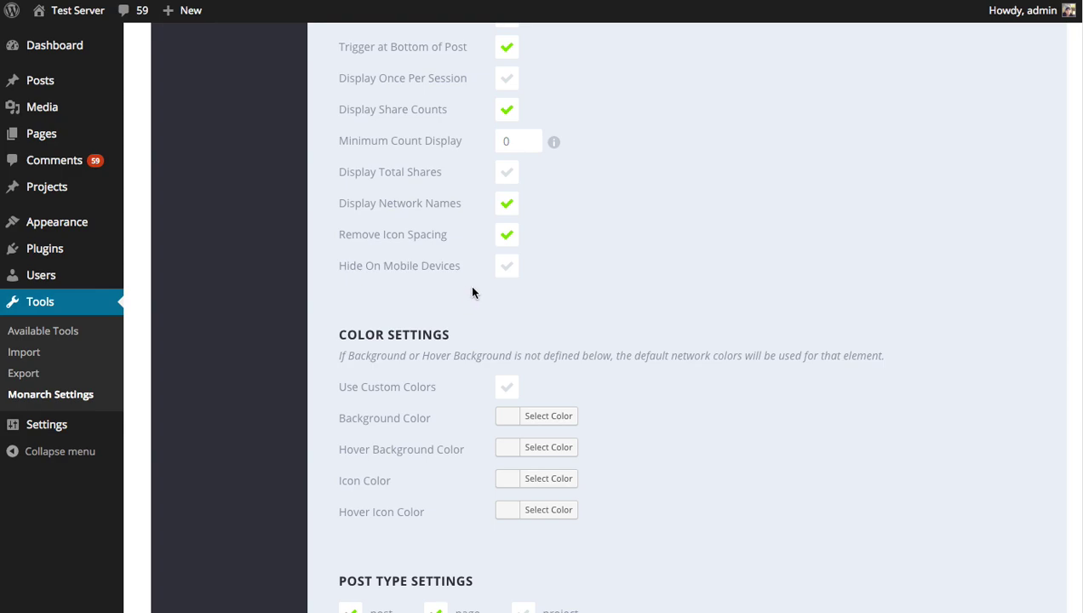
Tick Hide On Mobile Devices and Use Custom Colors under Color Settings.
left_click(509, 270)
scroll(701, 256, "down", 3)
left_click(514, 244)
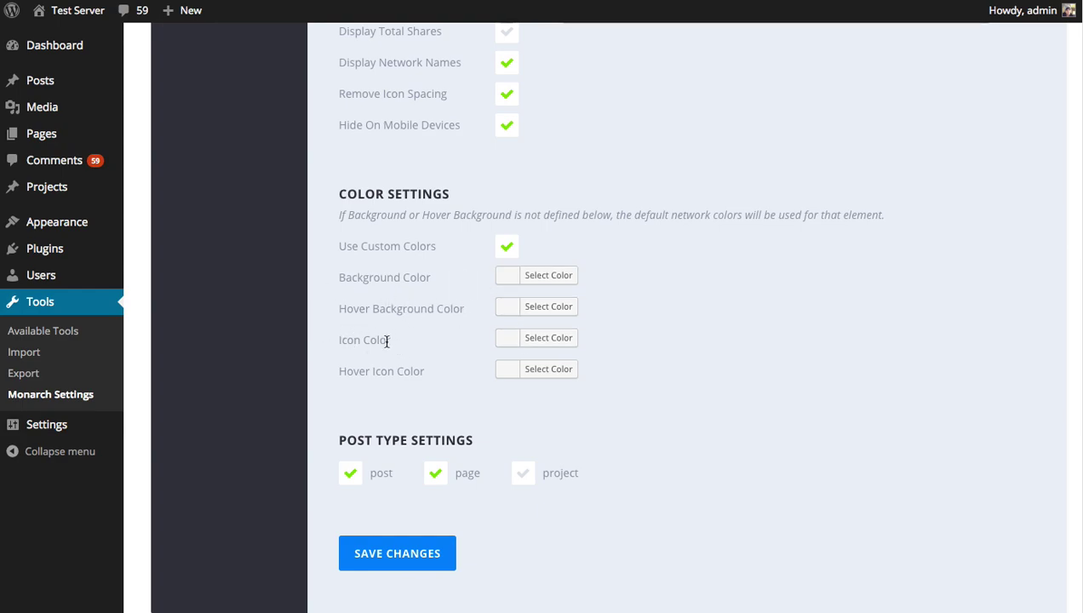
Pick red as the button Background Color and orange as the Hover Background Color, then save.
left_click(516, 276)
left_click(548, 454)
left_click(444, 352)
left_click(511, 317)
left_click(564, 490)
left_click(510, 548)
left_click(443, 553)
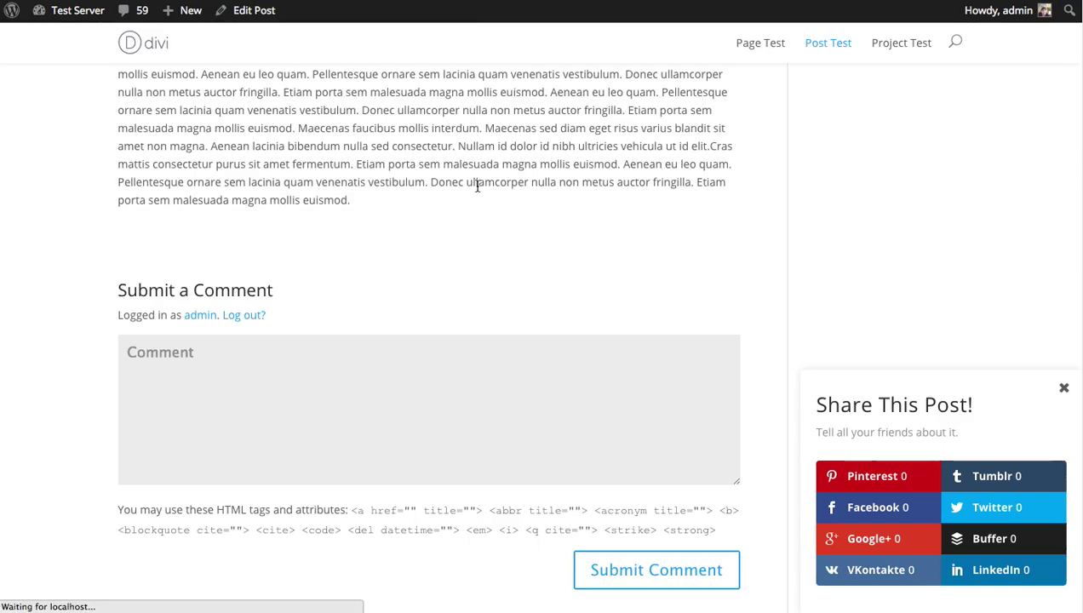
scroll(818, 239, "down", 3)
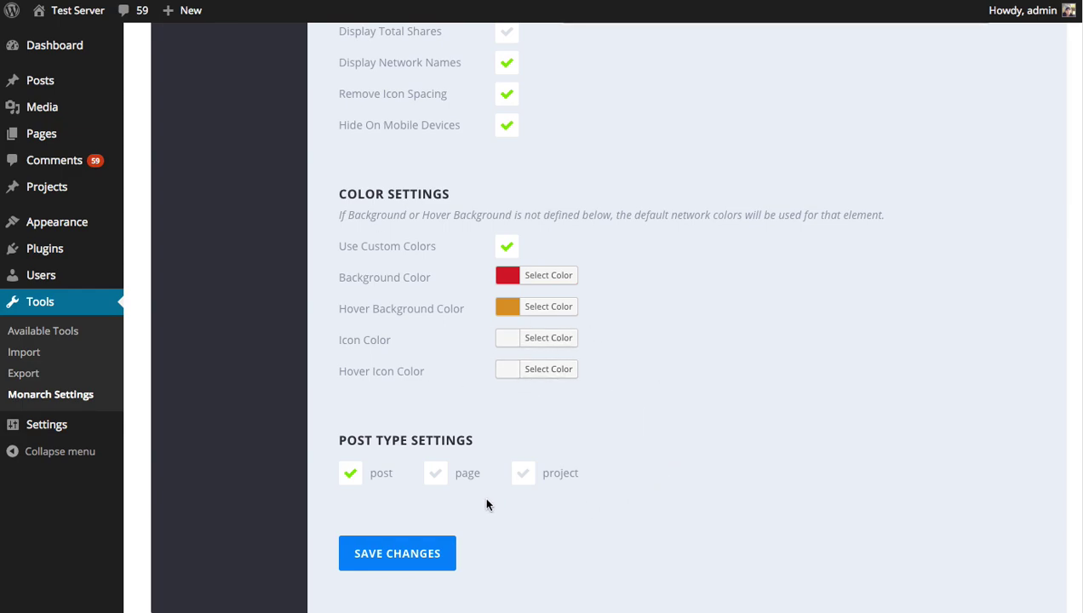
Tick and untick the project post type so the fly-in stays on posts only.
left_click(530, 481)
left_click(528, 481)
left_click(524, 483)
scroll(688, 443, "up", 1)
scroll(693, 445, "up", 5)
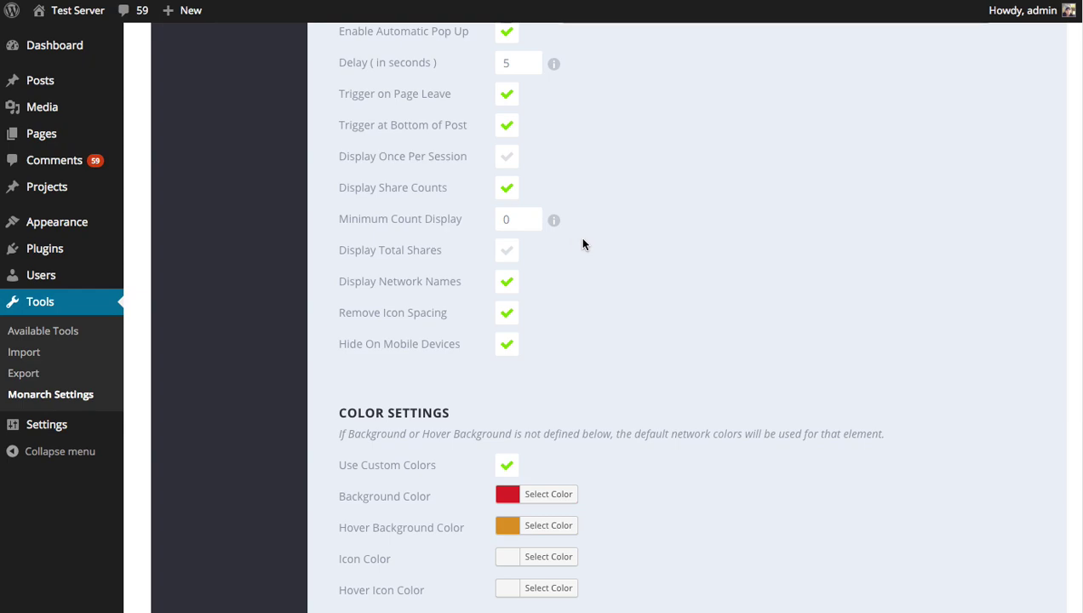
Enable Display Total Shares for the fly-in and save the settings.
left_click(509, 252)
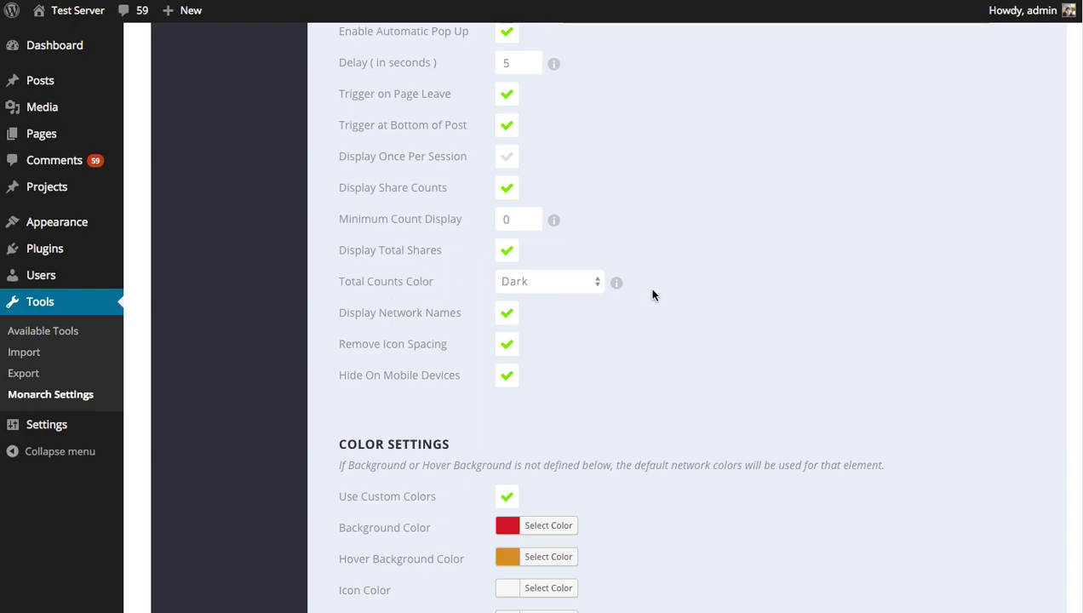
scroll(406, 481, "down", 5)
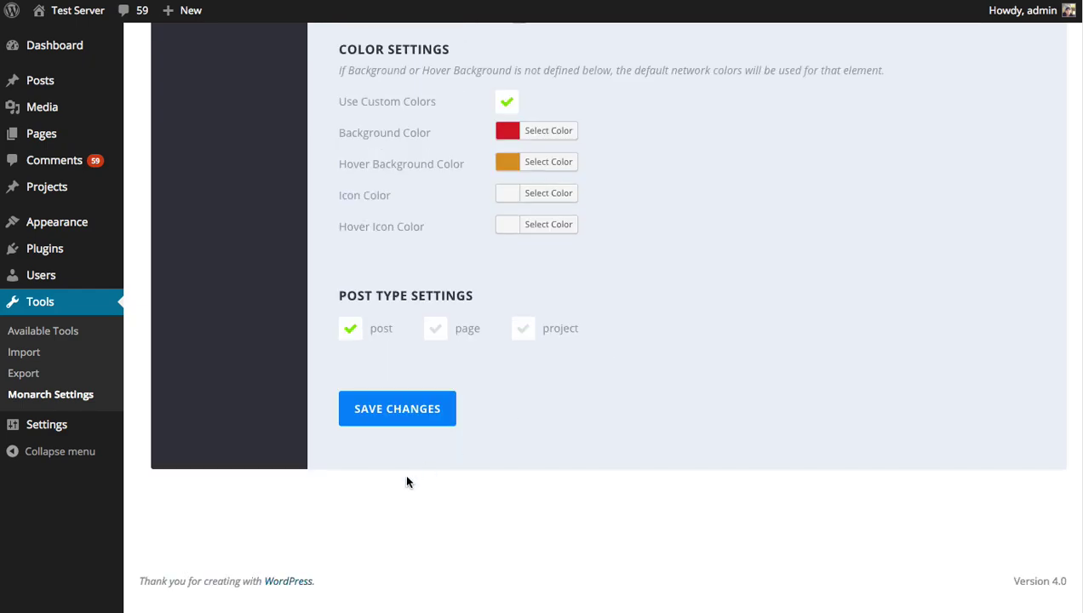
left_click(412, 417)
scroll(812, 241, "up", 5)
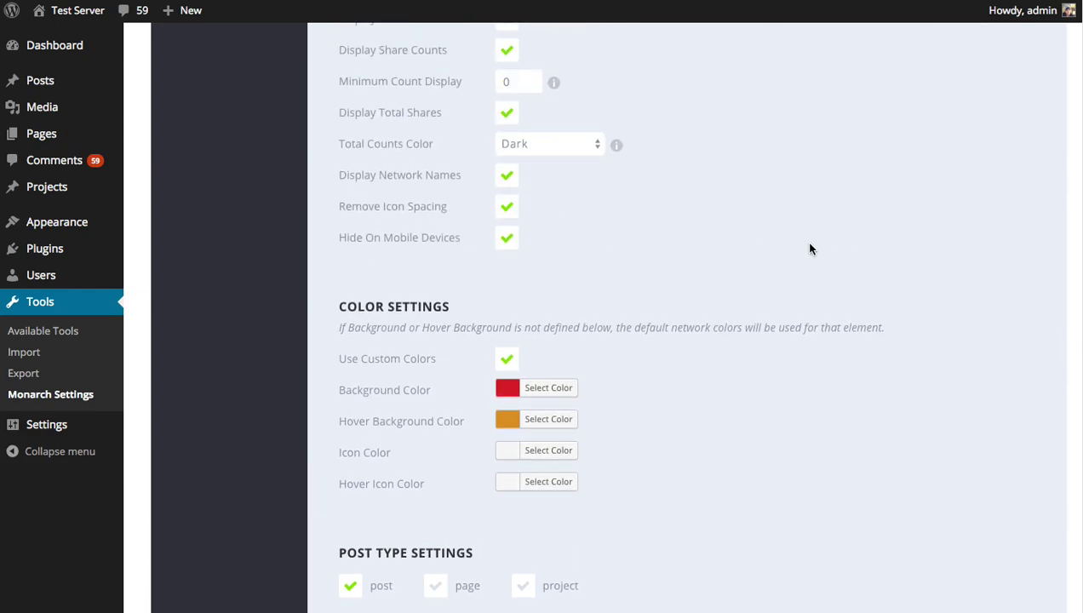
scroll(810, 249, "up", 1)
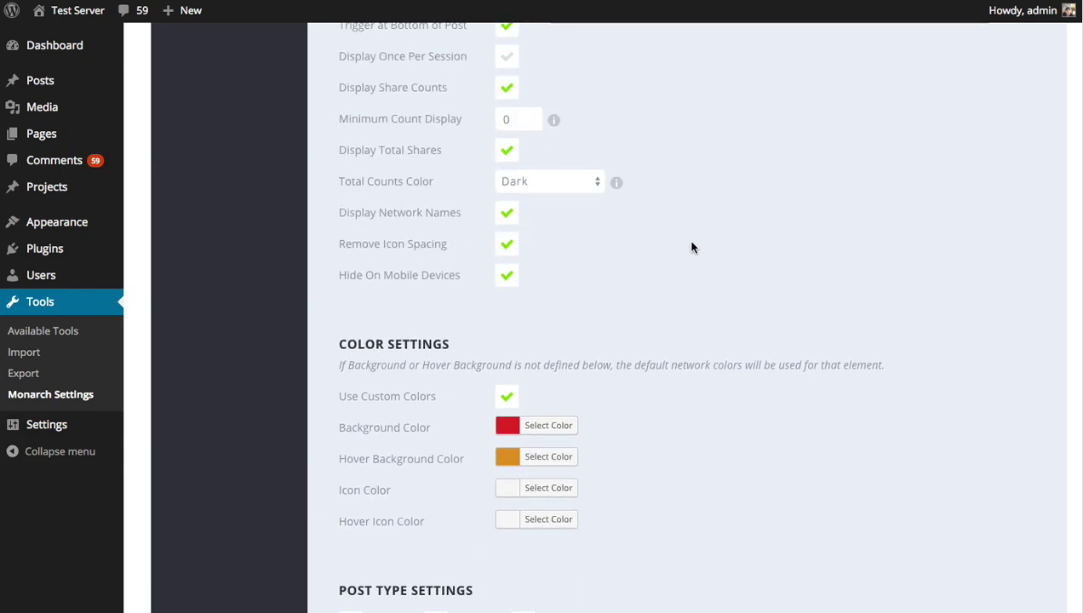
left_click(552, 184)
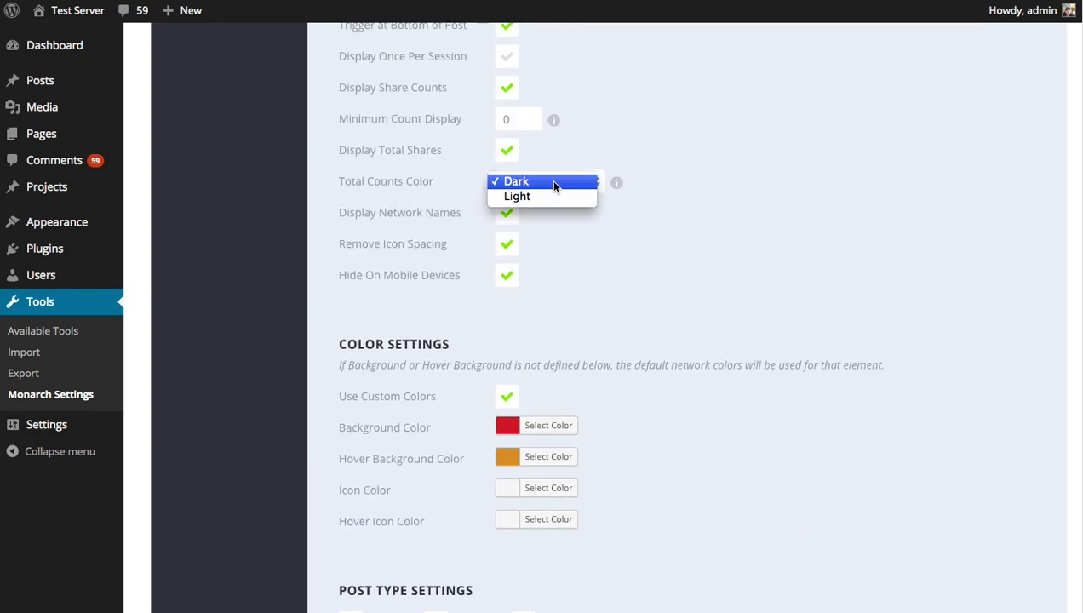
left_click(827, 187)
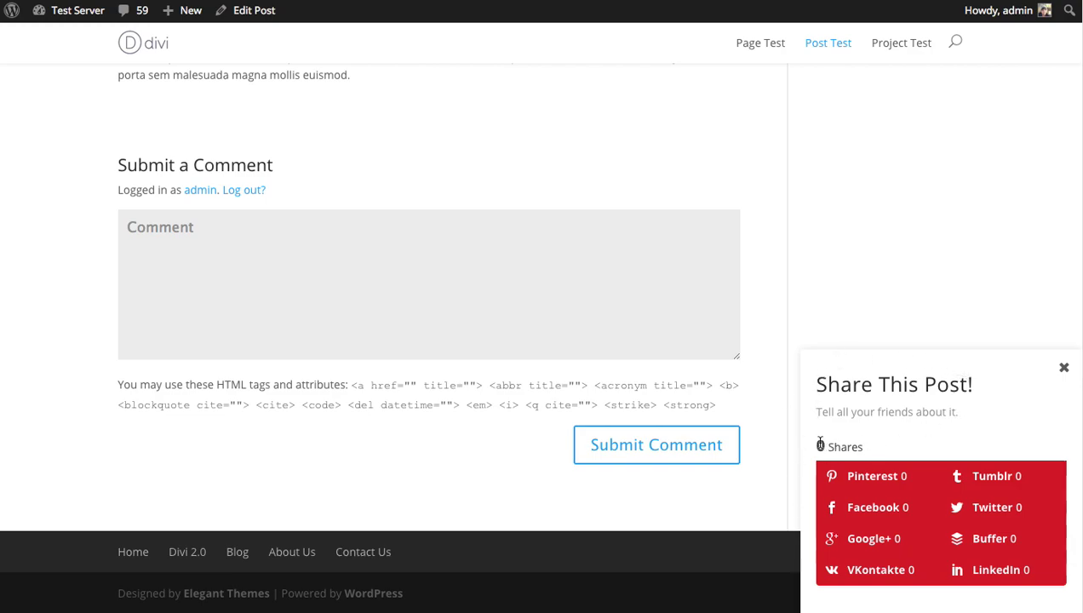
left_click_drag(818, 445, 848, 447)
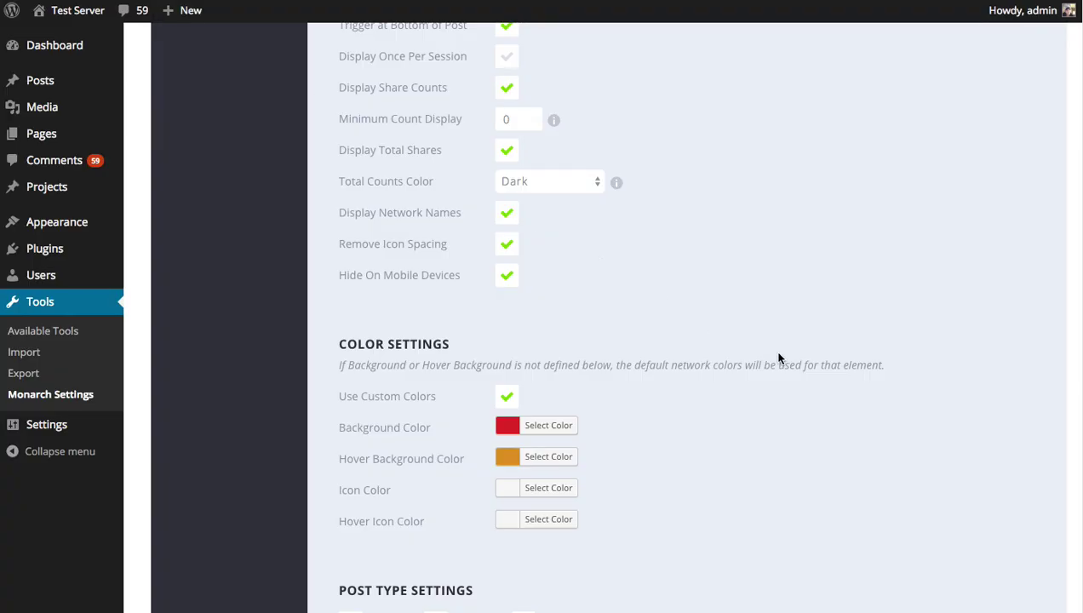
scroll(778, 357, "down", 3)
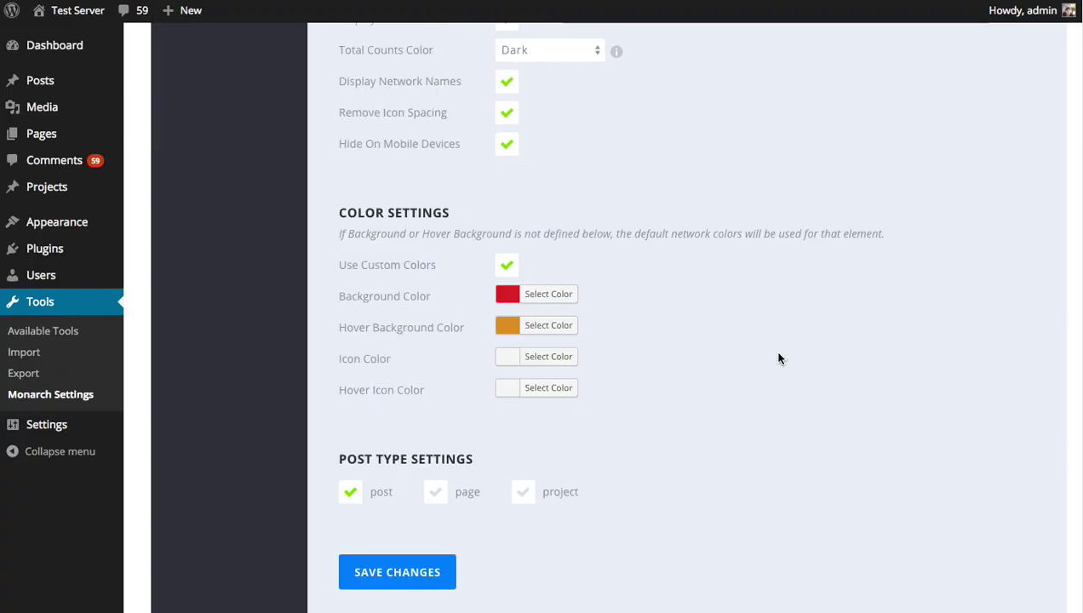
scroll(787, 366, "up", 15)
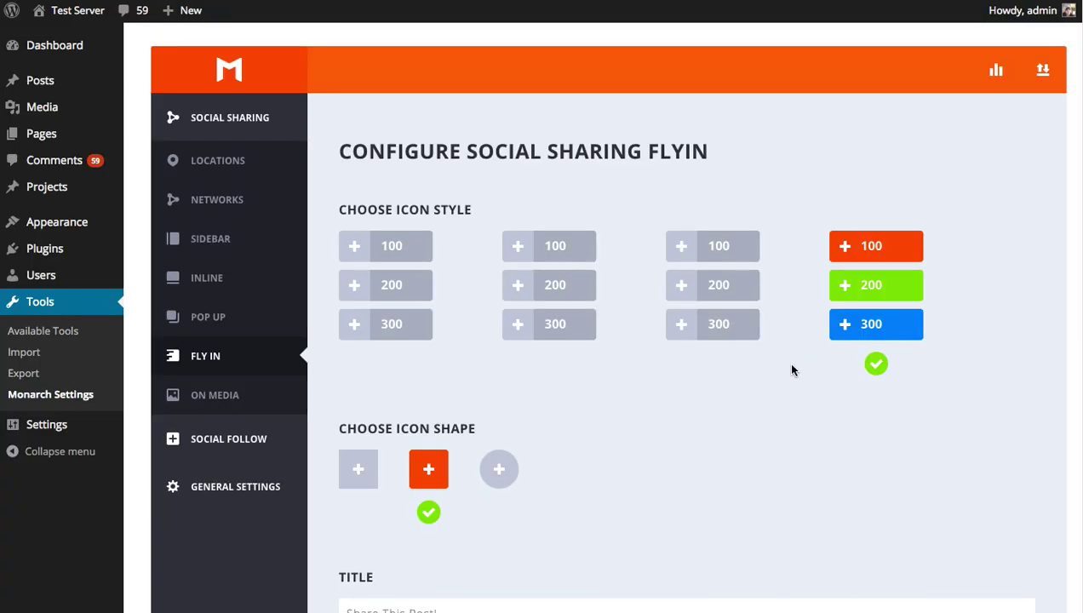